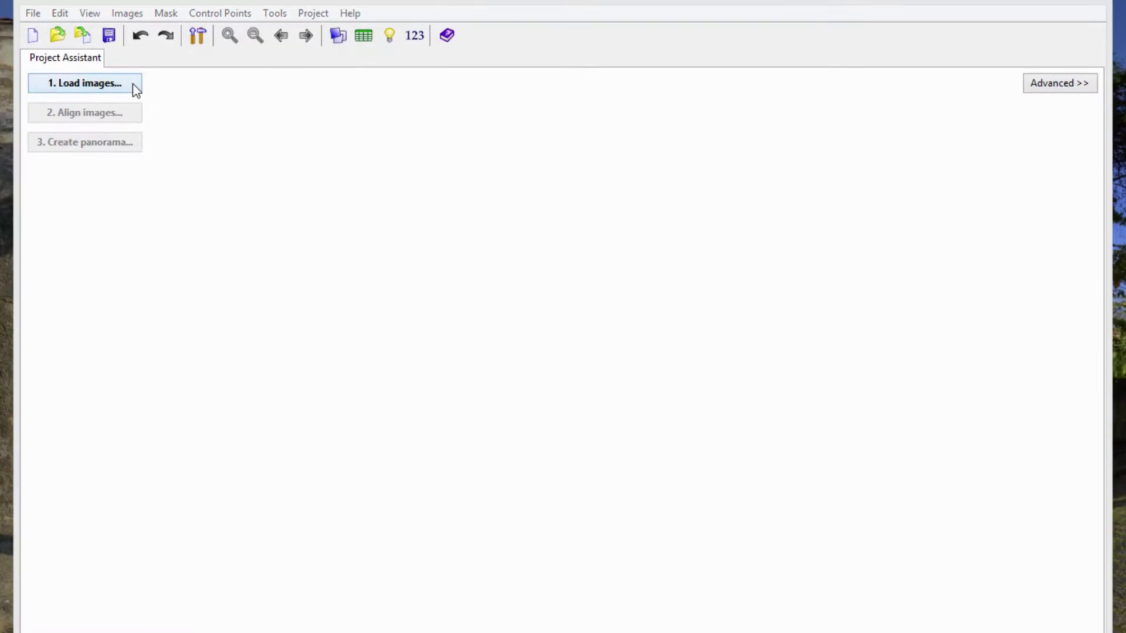
Step: Browse to pano_previz03_mid_cc > PhotomatixResults01 in the image picker and pick the Set01 JPEG
{"action": "left_click", "coordinate": [87, 83]}
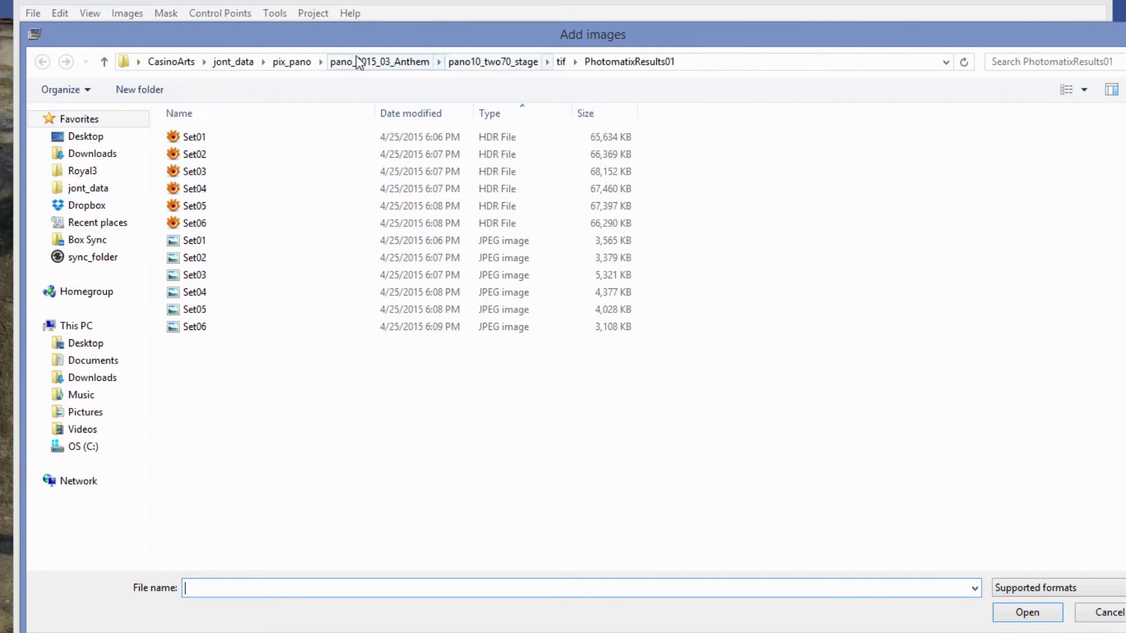
{"action": "left_click", "coordinate": [237, 61]}
{"action": "double_click", "coordinate": [217, 306]}
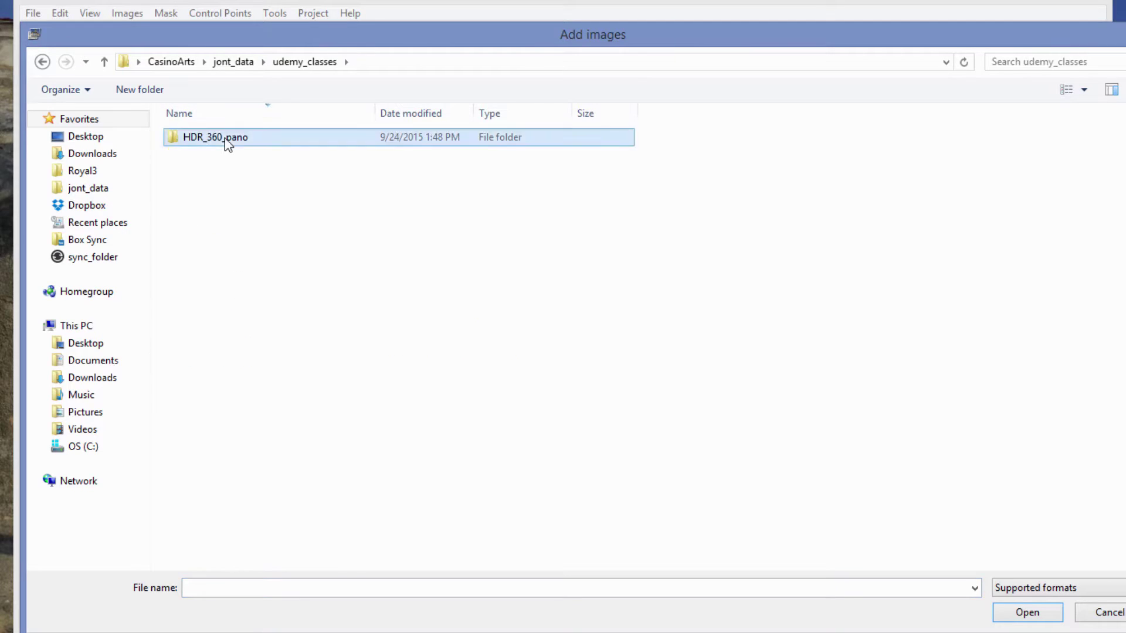
{"action": "double_click", "coordinate": [224, 138]}
{"action": "double_click", "coordinate": [212, 188]}
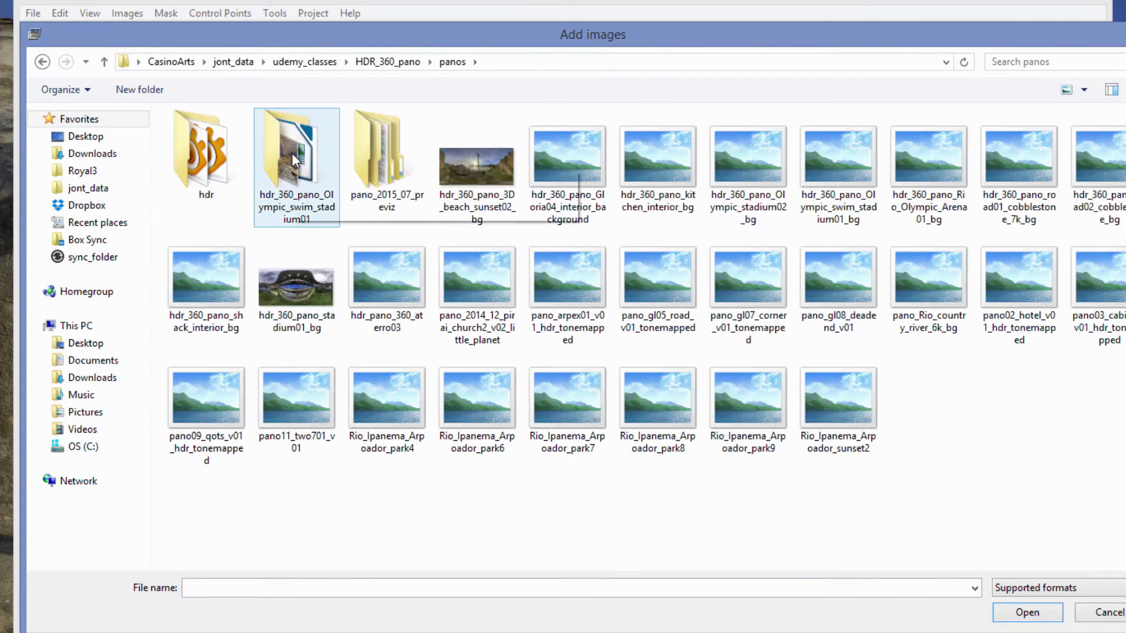
{"action": "double_click", "coordinate": [381, 153]}
{"action": "double_click", "coordinate": [280, 140]}
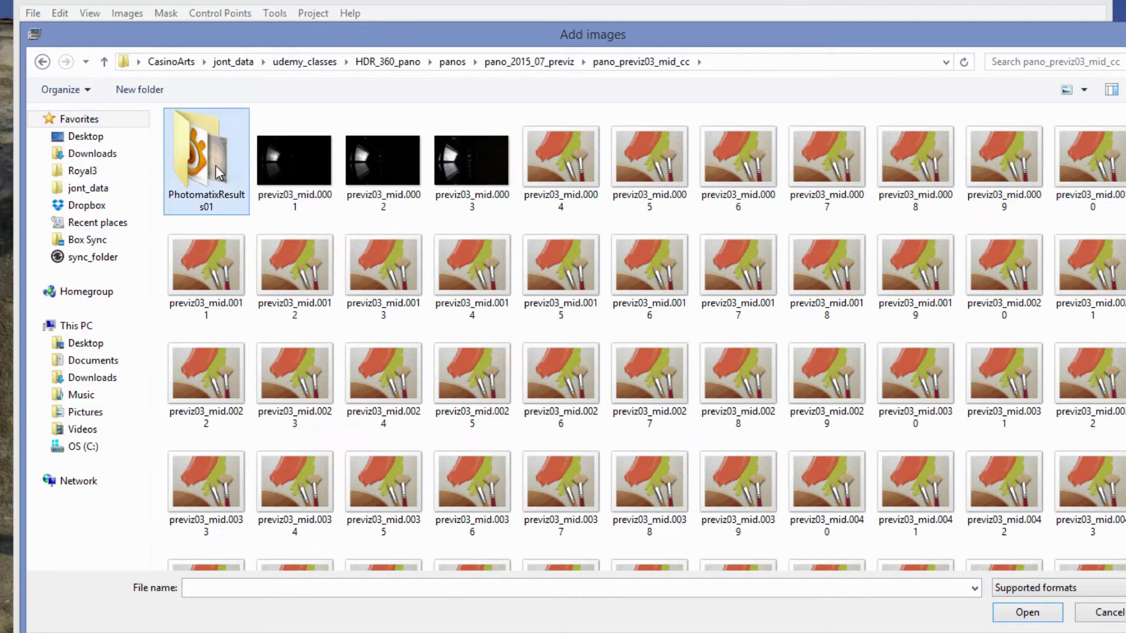
{"action": "double_click", "coordinate": [209, 158]}
{"action": "left_click", "coordinate": [195, 309]}
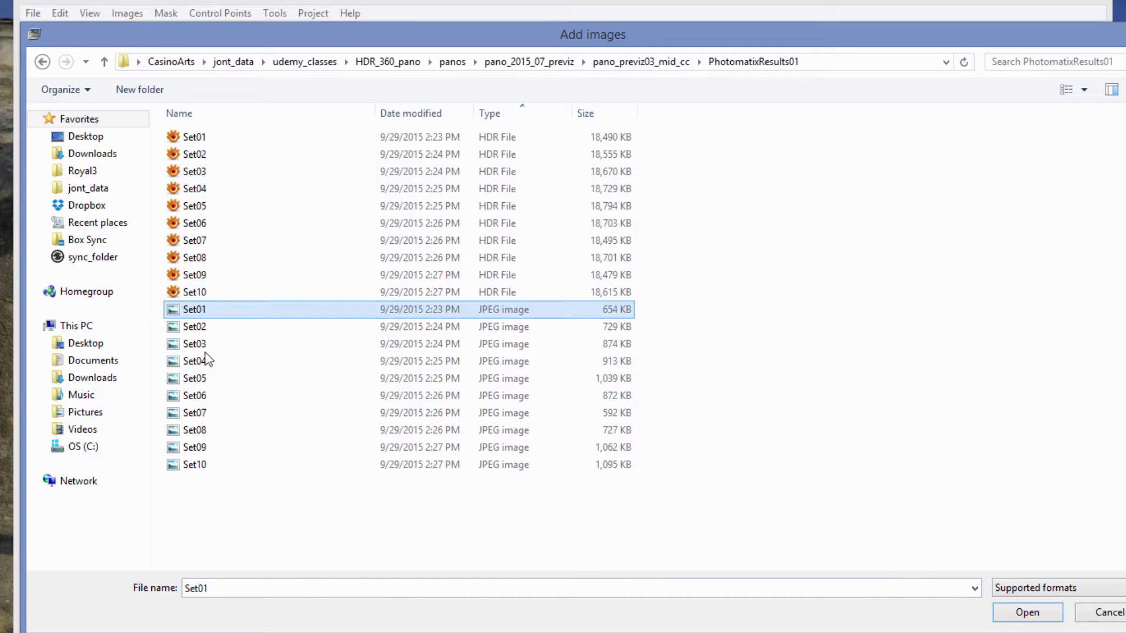
Step: Load the Set01–Set10 JPEGs and give the fisheye lens an 8 mm focal length
{"action": "left_click", "coordinate": [212, 465], "text": "shift"}
{"action": "left_click", "coordinate": [1005, 611]}
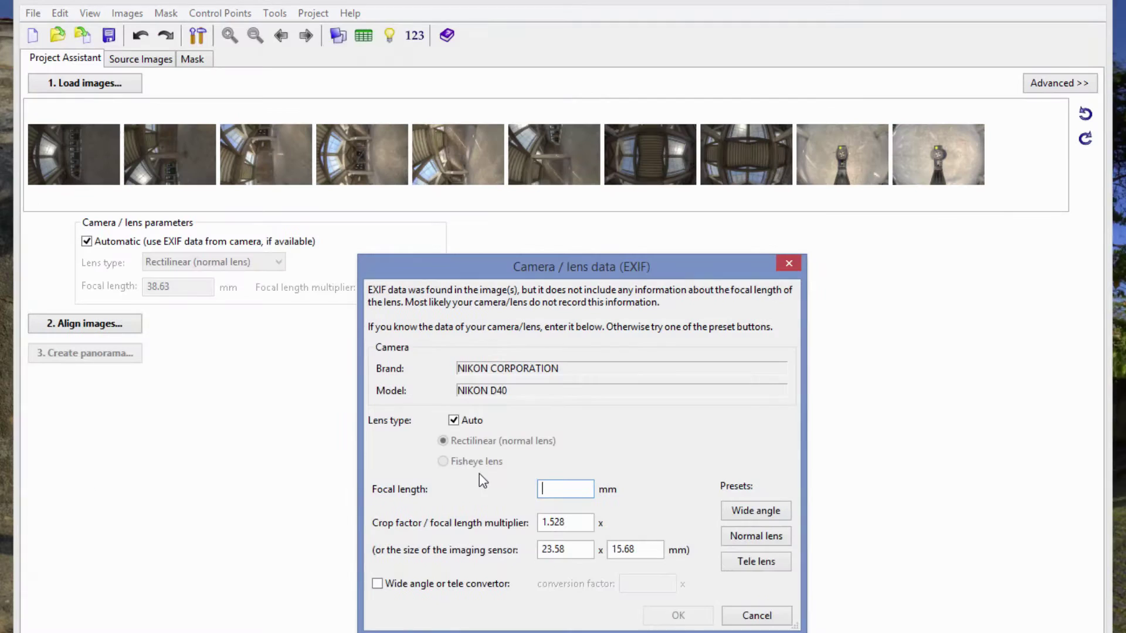
{"action": "left_click_drag", "start_coordinate": [572, 267], "coordinate": [538, 213]}
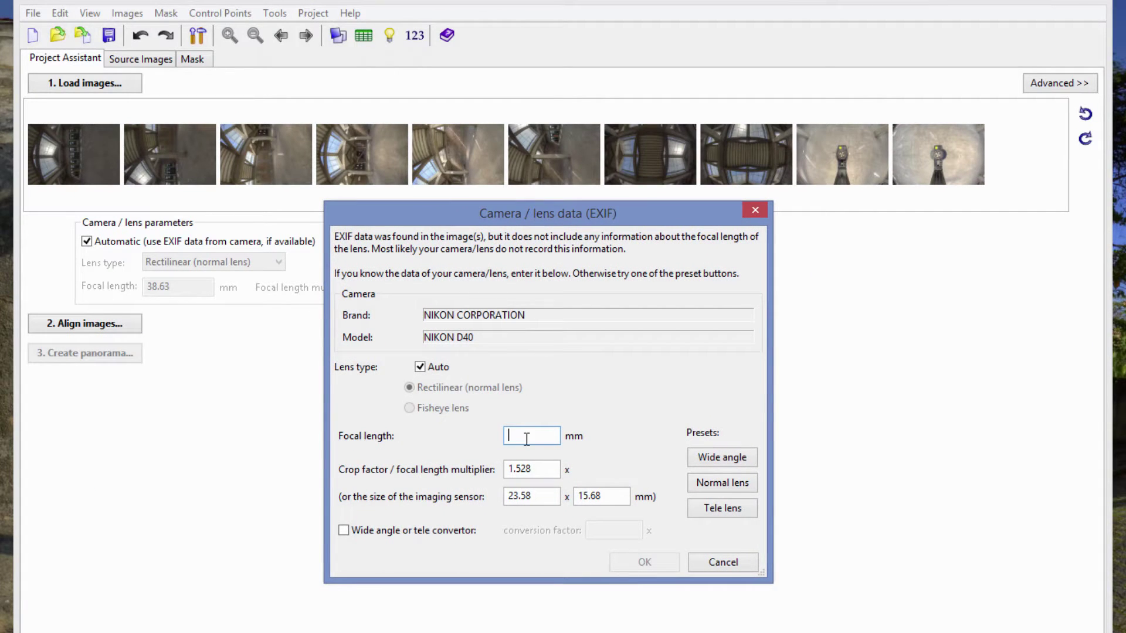
{"action": "type", "text": "8"}
{"action": "key", "text": "Tab"}
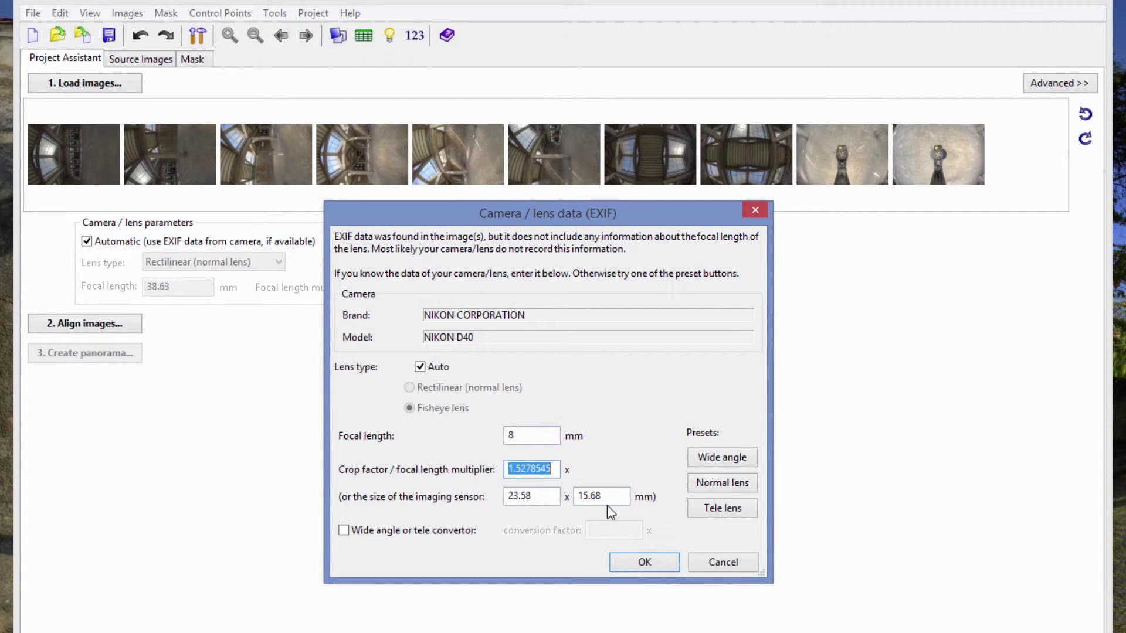
{"action": "key", "text": "Tab"}
{"action": "key", "text": "Tab"}
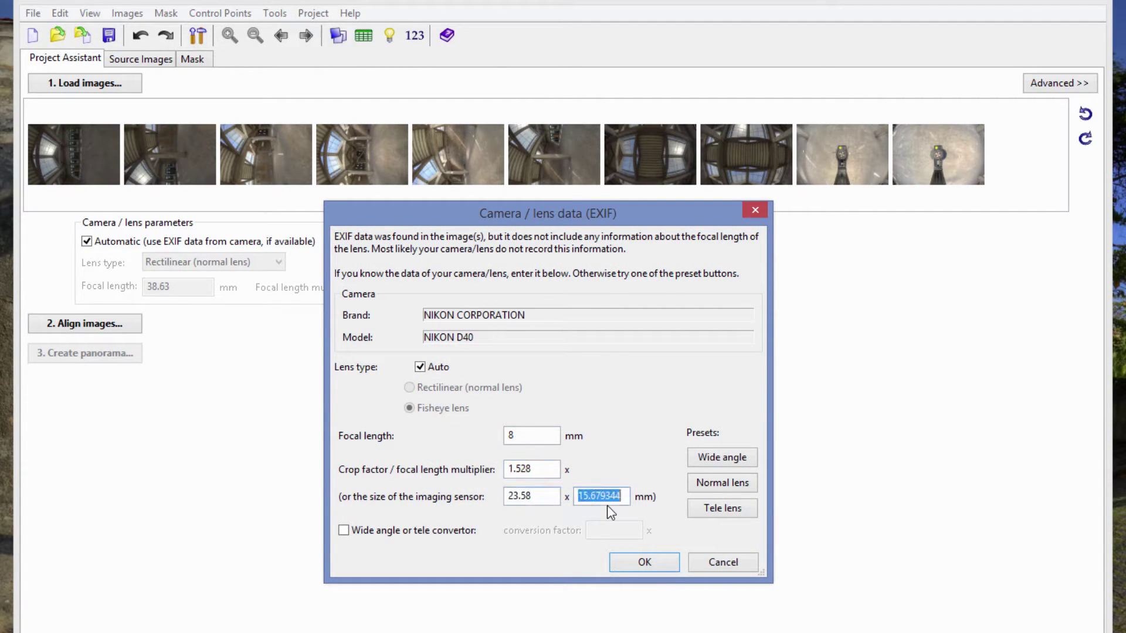
{"action": "left_click", "coordinate": [631, 565]}
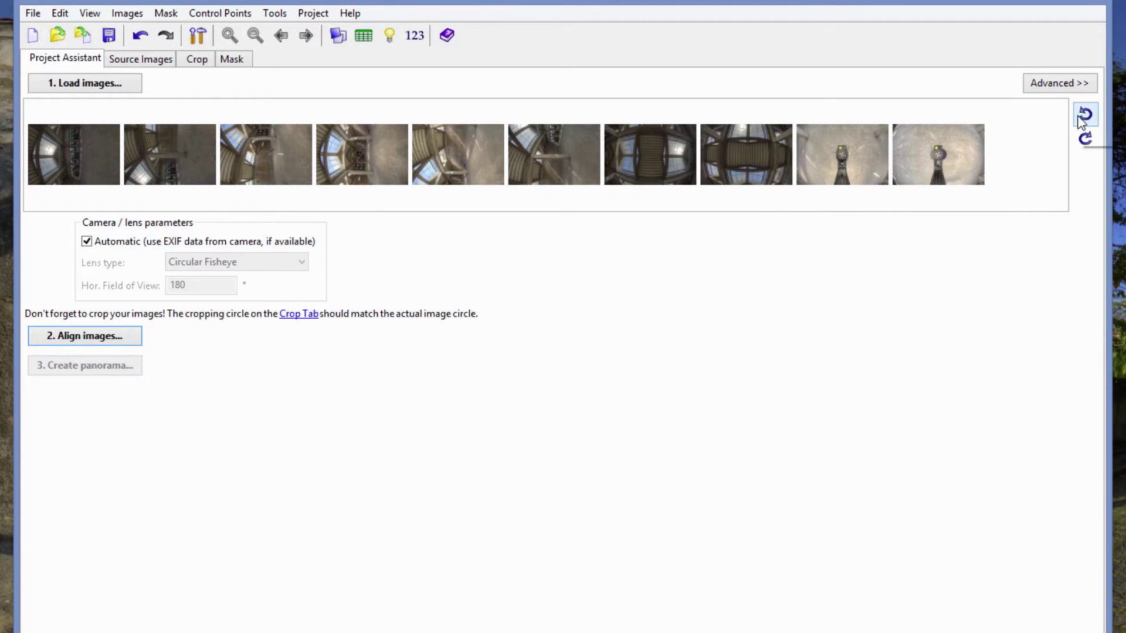
Step: Rotate all source images upright and align them
{"action": "left_click", "coordinate": [1084, 139]}
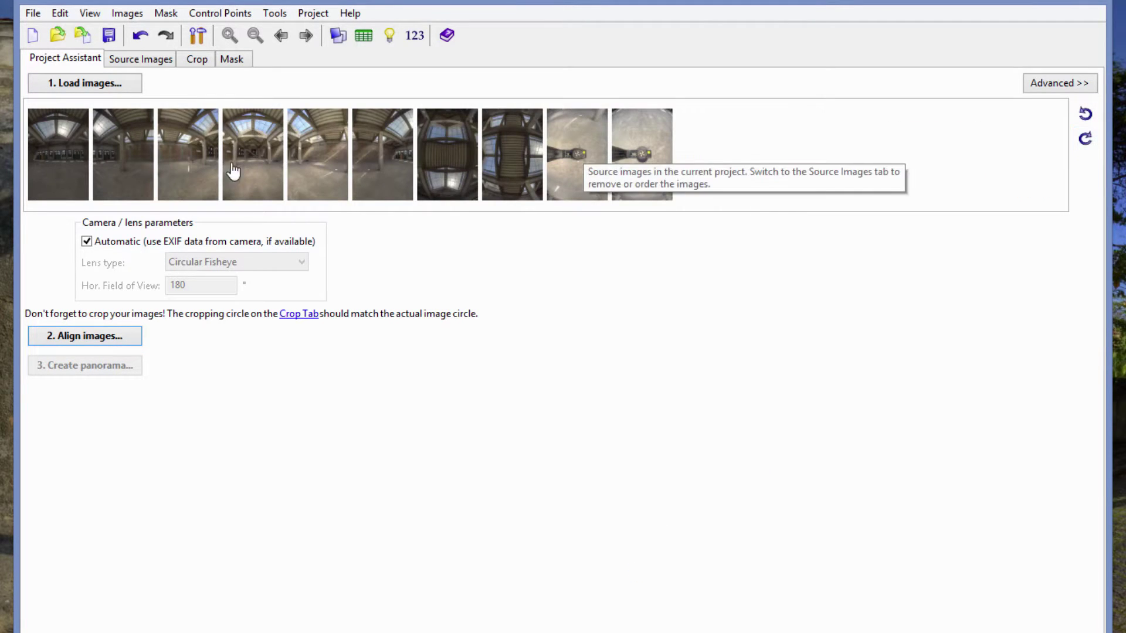
{"action": "left_click", "coordinate": [118, 338]}
{"action": "left_click_drag", "start_coordinate": [527, 263], "coordinate": [163, 403]}
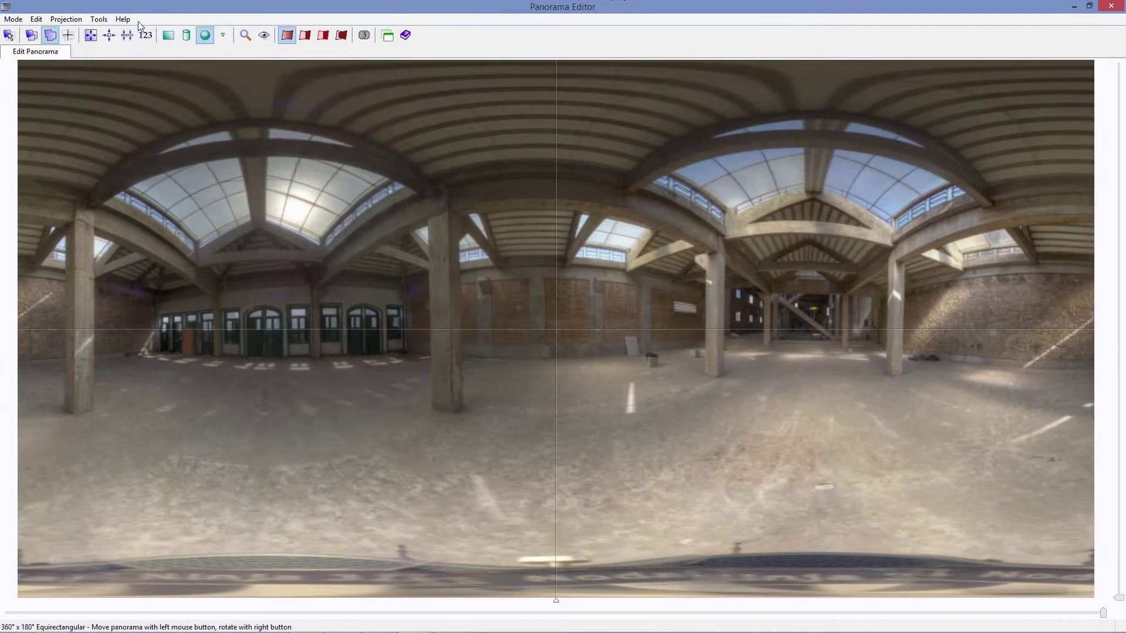
Step: Shift the panorama's yaw in repeated -12° steps, then fine-tune with two -1° yaw nudges
{"action": "left_click", "coordinate": [111, 23]}
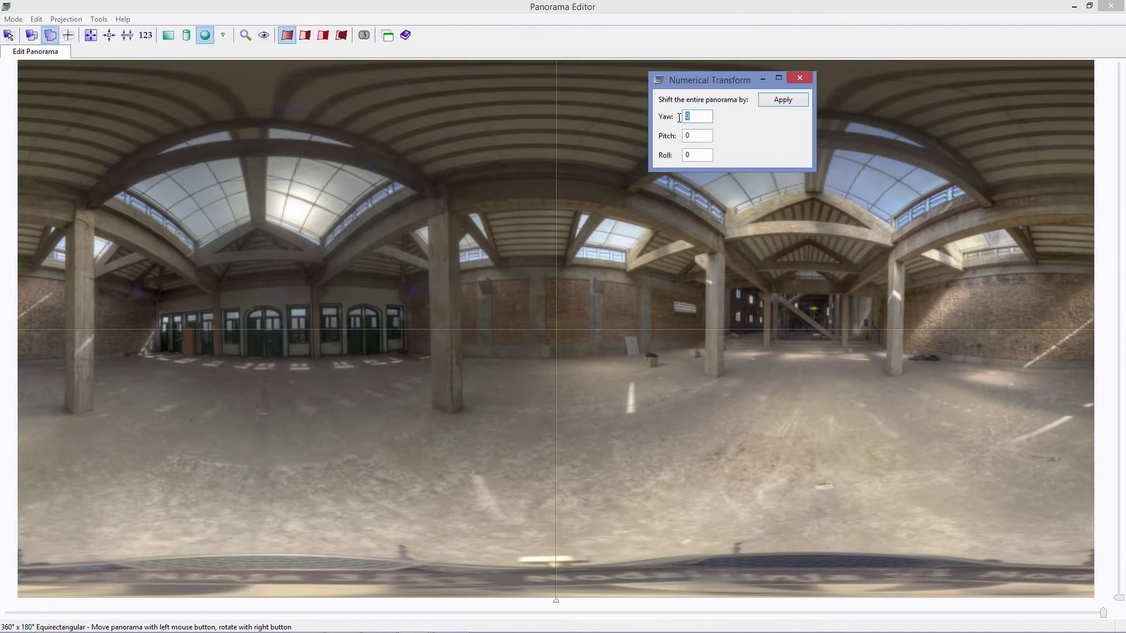
{"action": "left_click", "coordinate": [762, 105]}
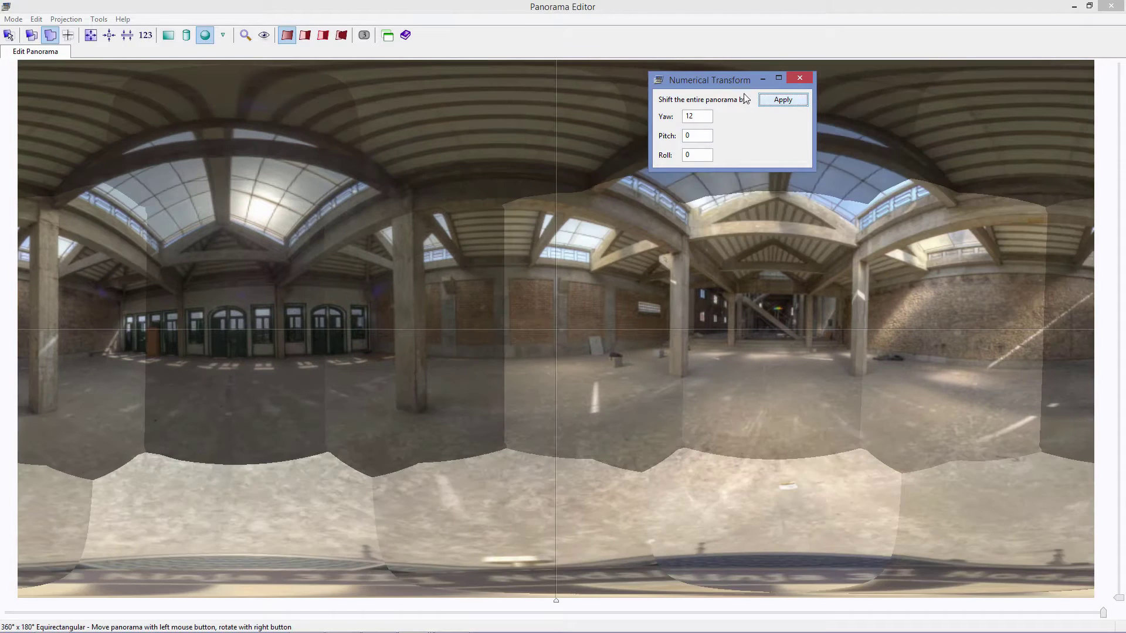
{"action": "left_click_drag", "start_coordinate": [717, 81], "coordinate": [539, 71]}
{"action": "double_click", "coordinate": [509, 106]}
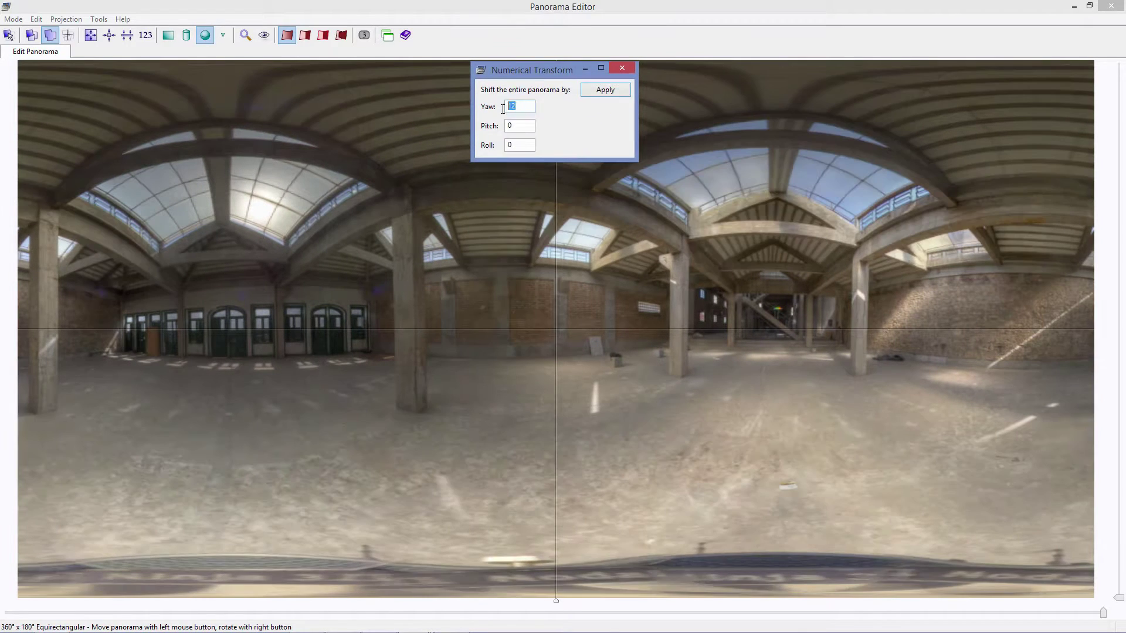
{"action": "type", "text": "-12"}
{"action": "left_click", "coordinate": [605, 89]}
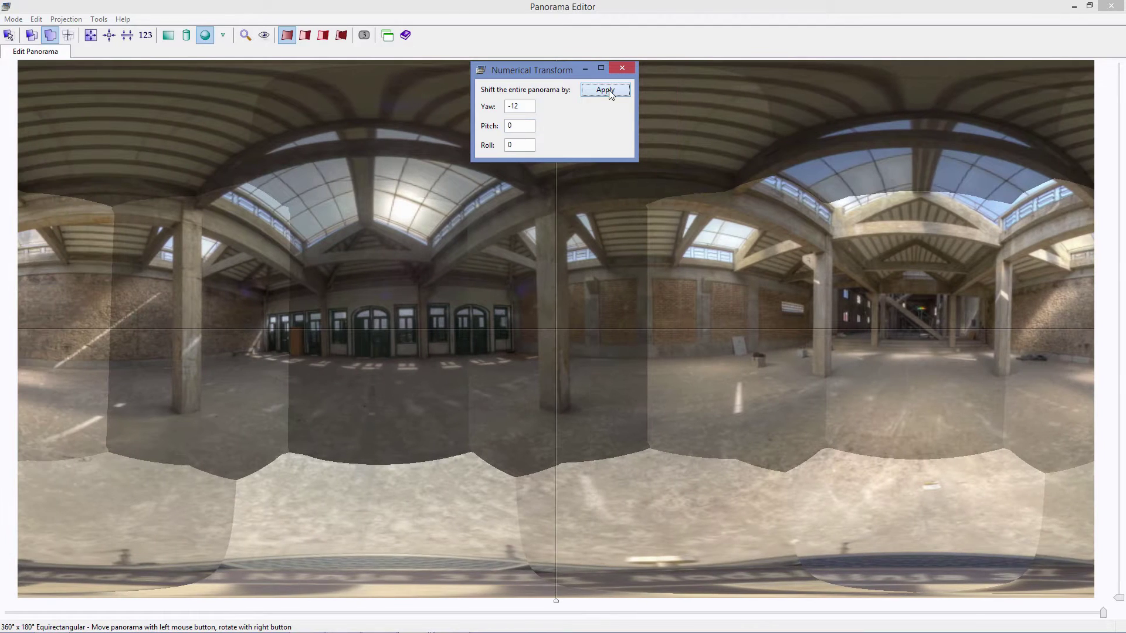
{"action": "left_click", "coordinate": [606, 91]}
{"action": "left_click", "coordinate": [607, 91]}
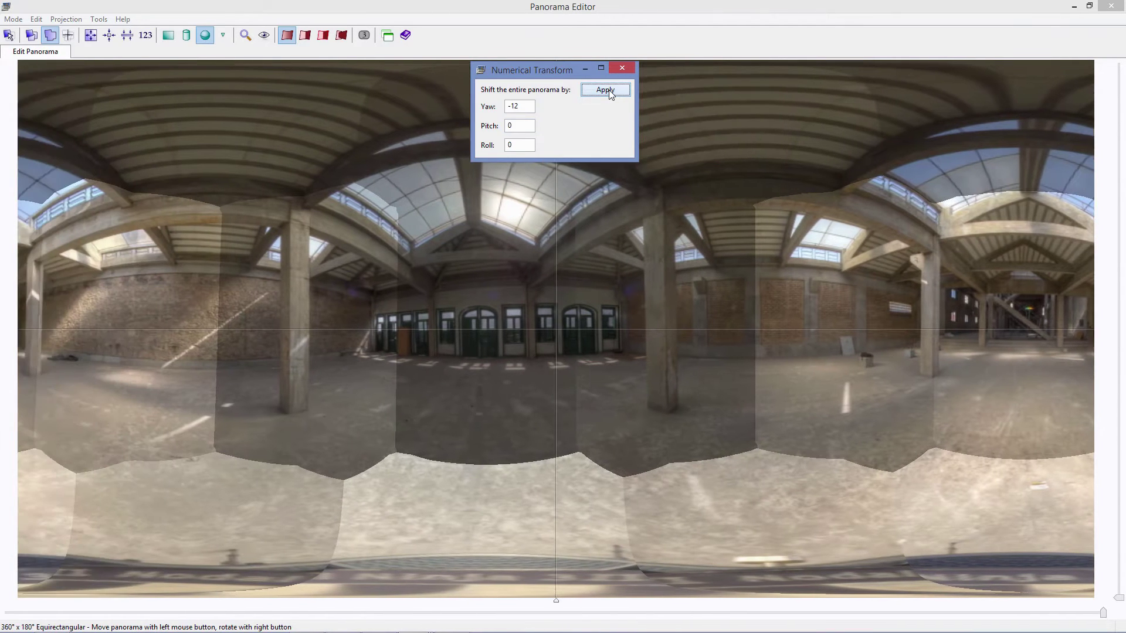
{"action": "left_click", "coordinate": [607, 91]}
{"action": "left_click", "coordinate": [606, 91]}
{"action": "left_click", "coordinate": [530, 106]}
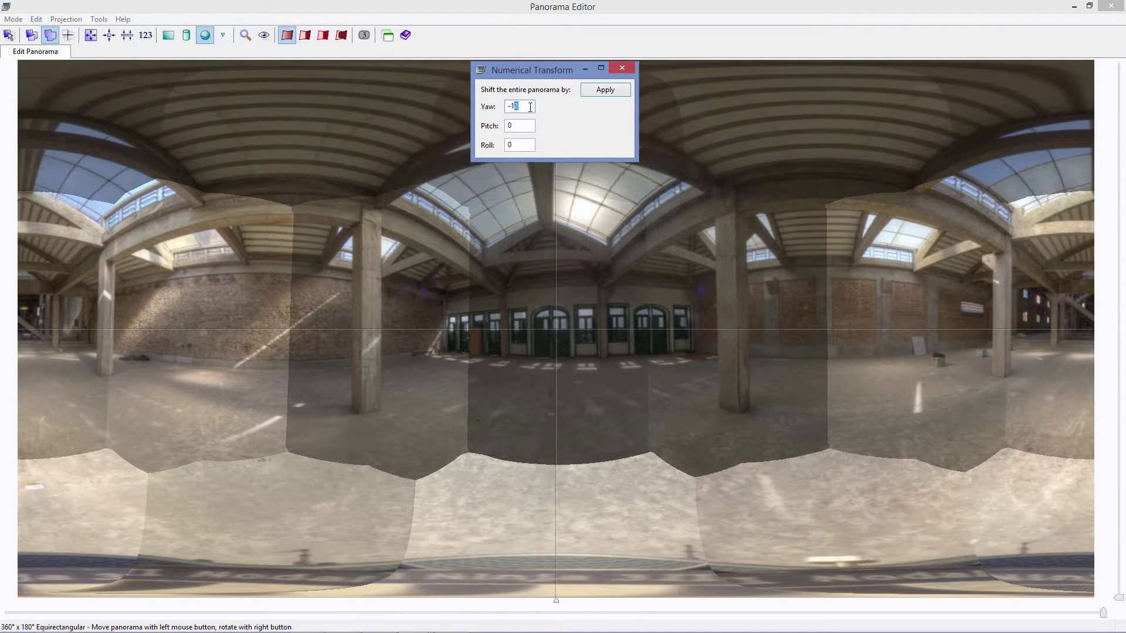
{"action": "key", "text": "BackSpace"}
{"action": "left_click", "coordinate": [620, 94]}
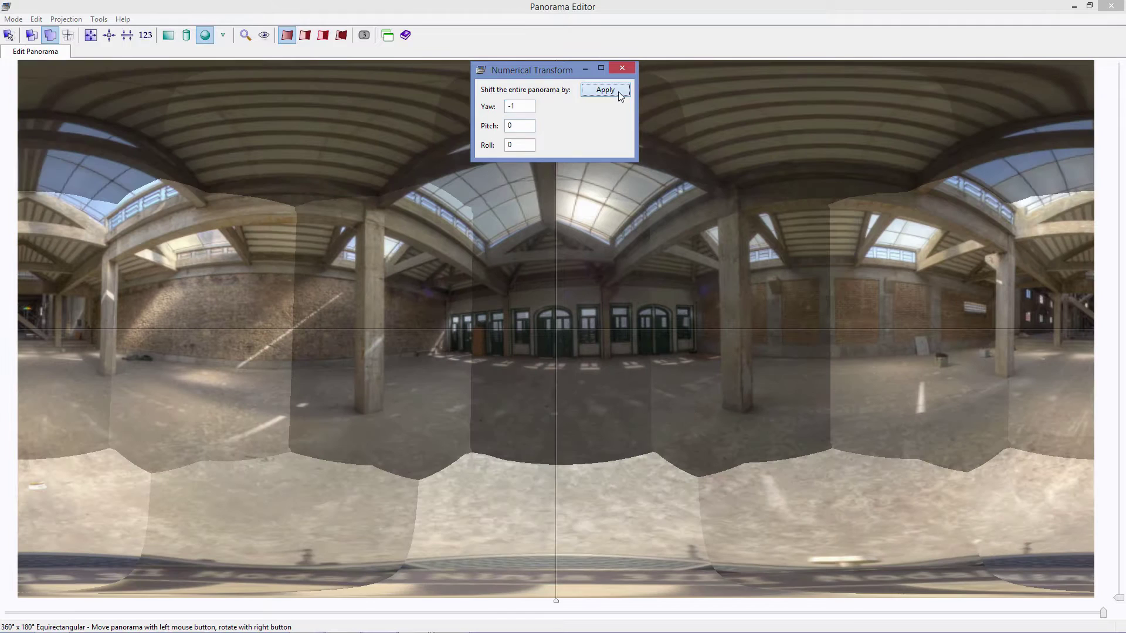
{"action": "left_click", "coordinate": [620, 94]}
Step: Level the panorama with a 1° roll followed by -1° roll corrections
{"action": "key", "text": "Tab"}
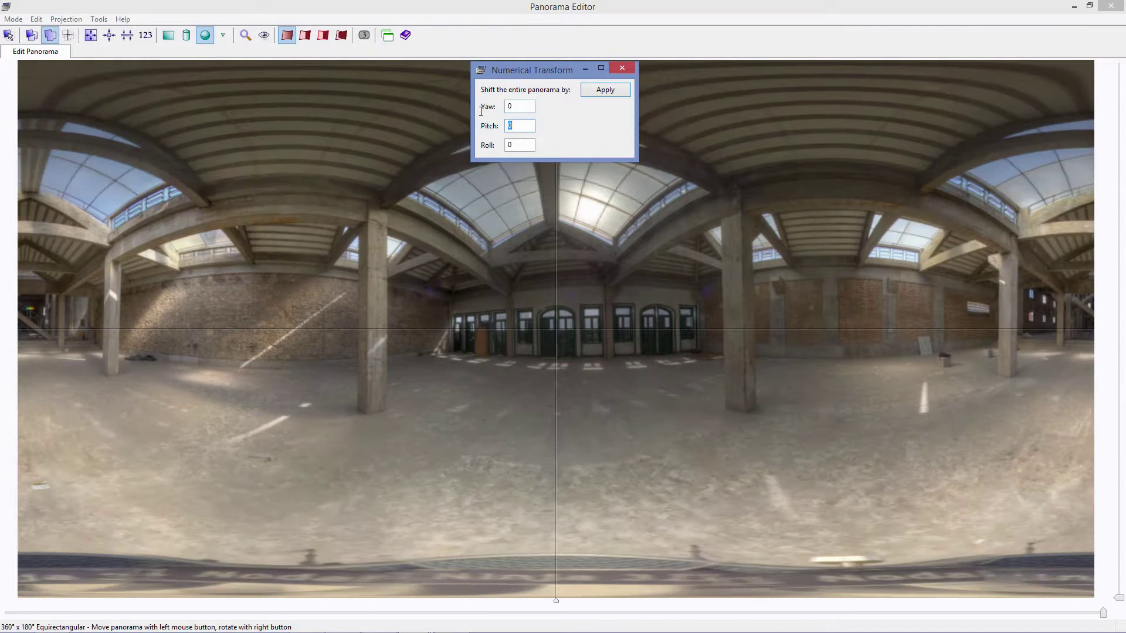
{"action": "left_click", "coordinate": [601, 95]}
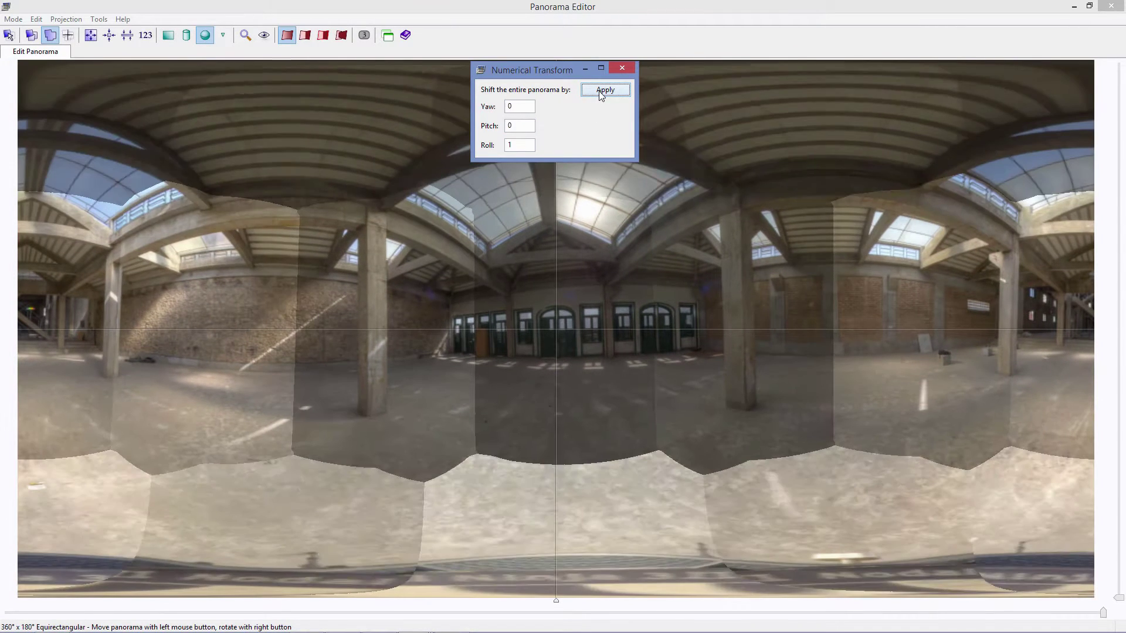
{"action": "double_click", "coordinate": [504, 147]}
{"action": "type", "text": "-1"}
{"action": "left_click", "coordinate": [596, 91]}
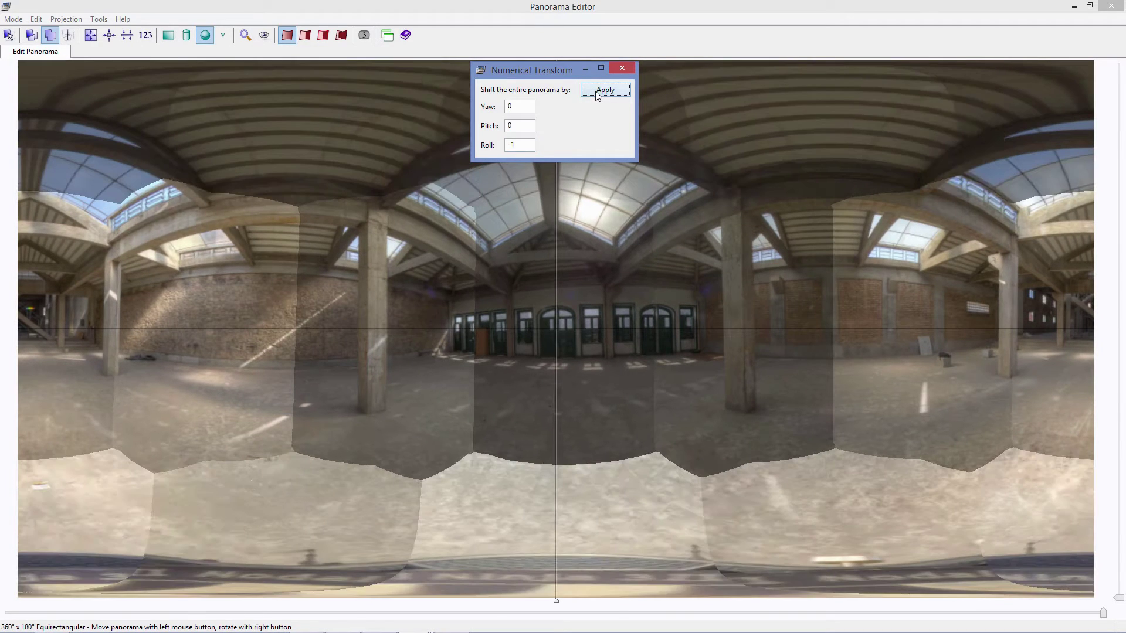
{"action": "left_click", "coordinate": [595, 90]}
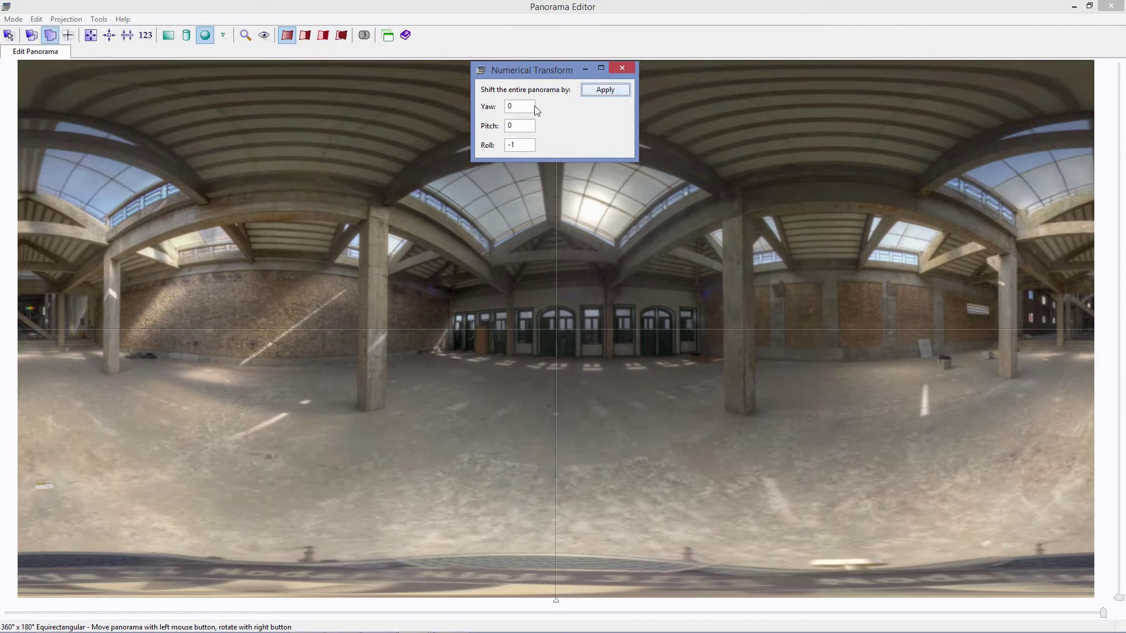
{"action": "left_click", "coordinate": [521, 144]}
{"action": "left_click", "coordinate": [505, 145]}
Step: Apply one more -1° yaw nudge, then final +1° and -1° roll adjustments
{"action": "key", "text": "Tab"}
{"action": "left_click", "coordinate": [607, 93]}
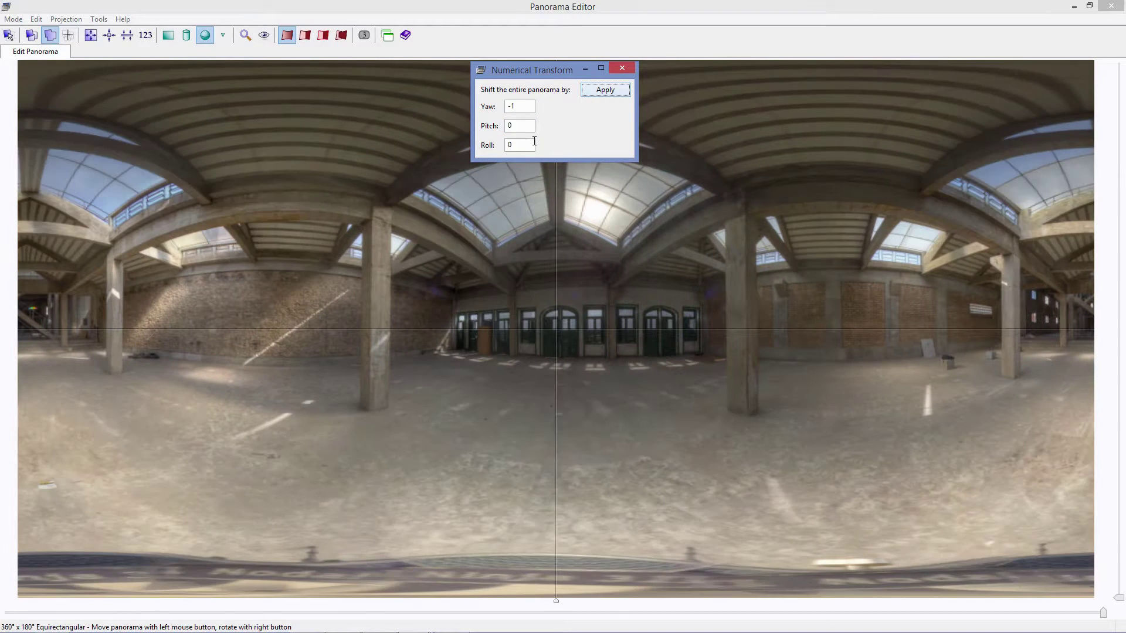
{"action": "key", "text": "Tab"}
{"action": "type", "text": "0"}
{"action": "type", "text": "1"}
{"action": "left_click", "coordinate": [604, 90]}
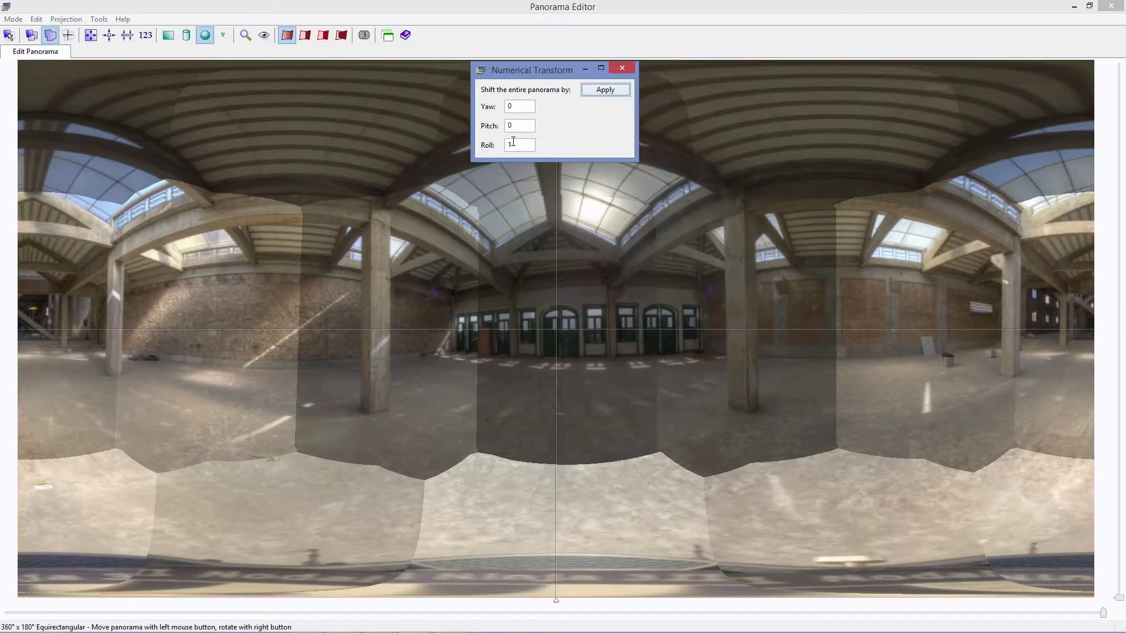
{"action": "double_click", "coordinate": [513, 143]}
{"action": "type", "text": "-1"}
{"action": "left_click", "coordinate": [609, 93]}
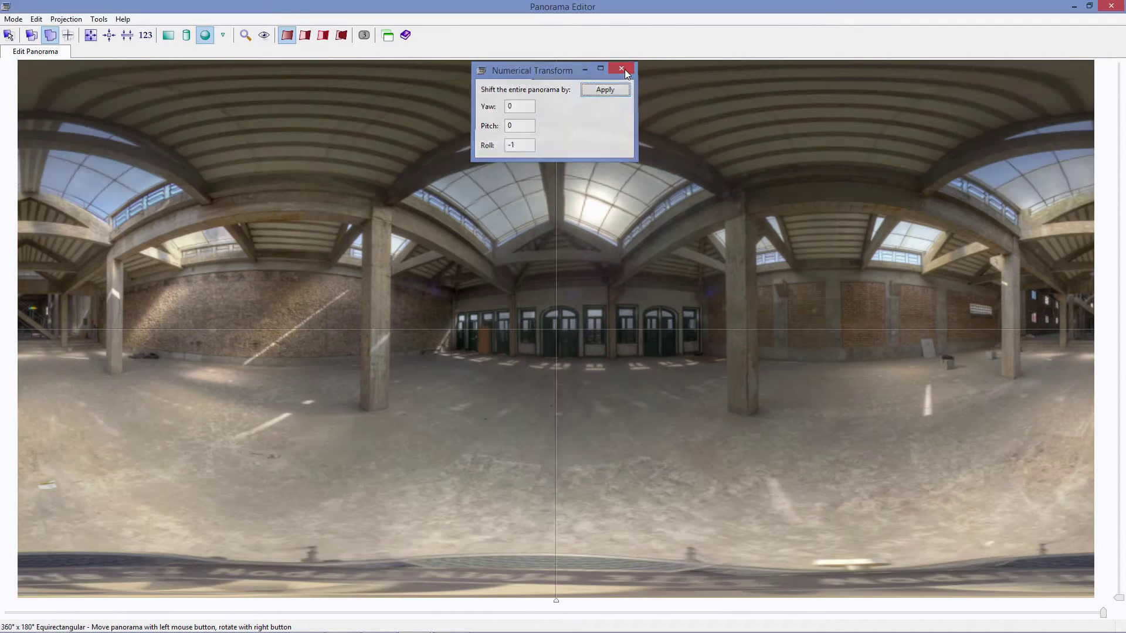
Step: Save the project into the pano_2015_07_previz folder under a new pano_previz03_mid name
{"action": "left_click", "coordinate": [622, 69]}
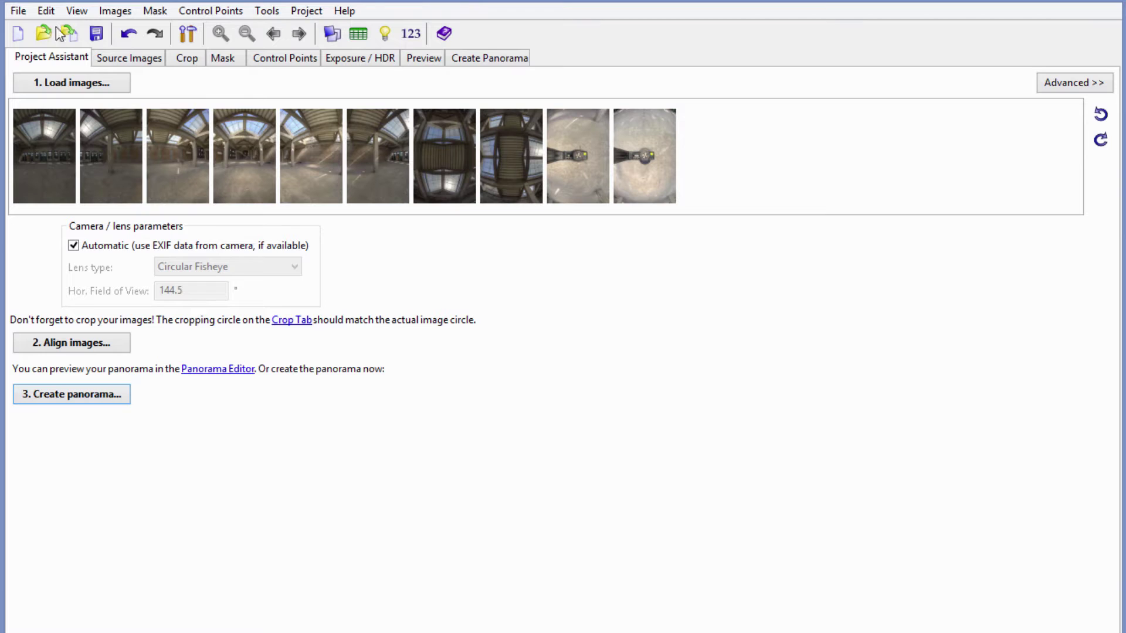
{"action": "left_click", "coordinate": [17, 11]}
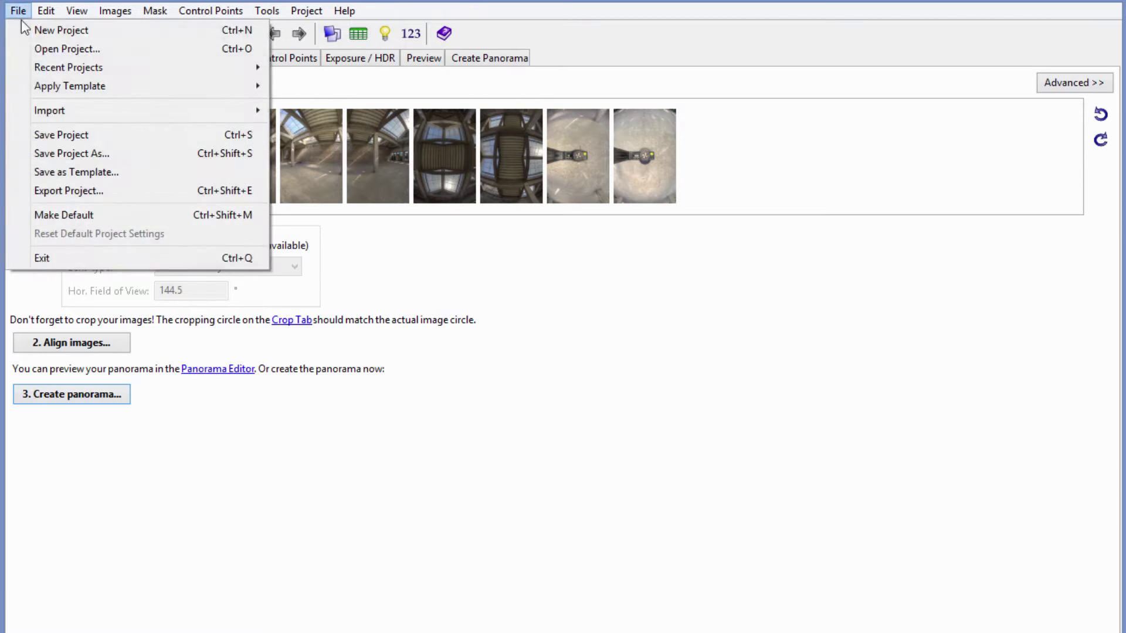
{"action": "left_click", "coordinate": [61, 133]}
{"action": "left_click", "coordinate": [539, 65]}
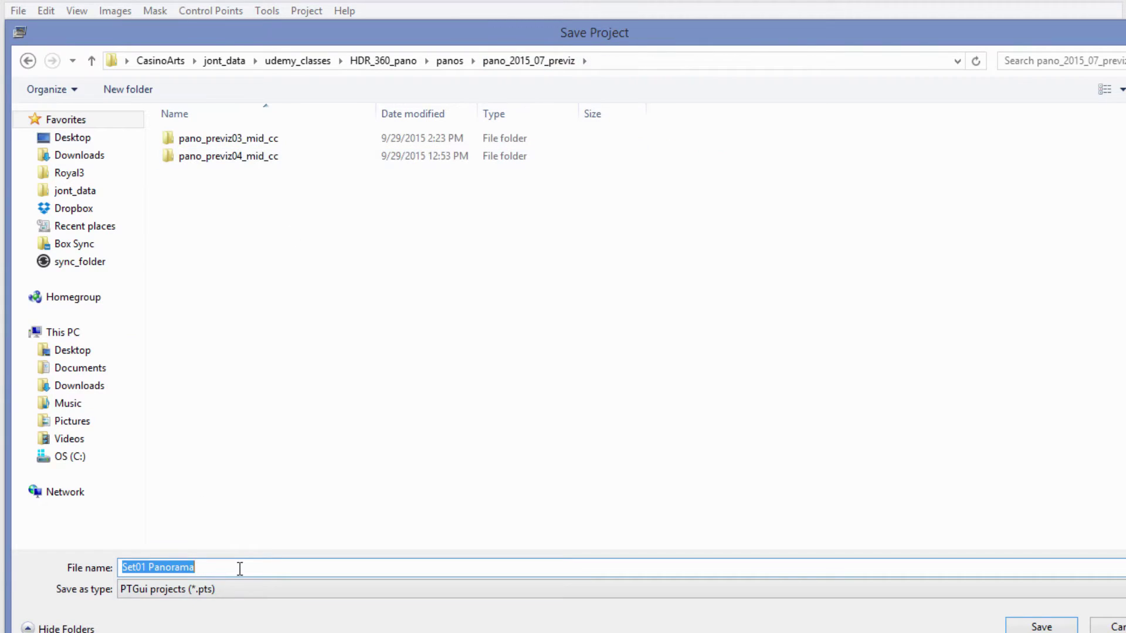
{"action": "type", "text": "pano_previz03_mid_v"}
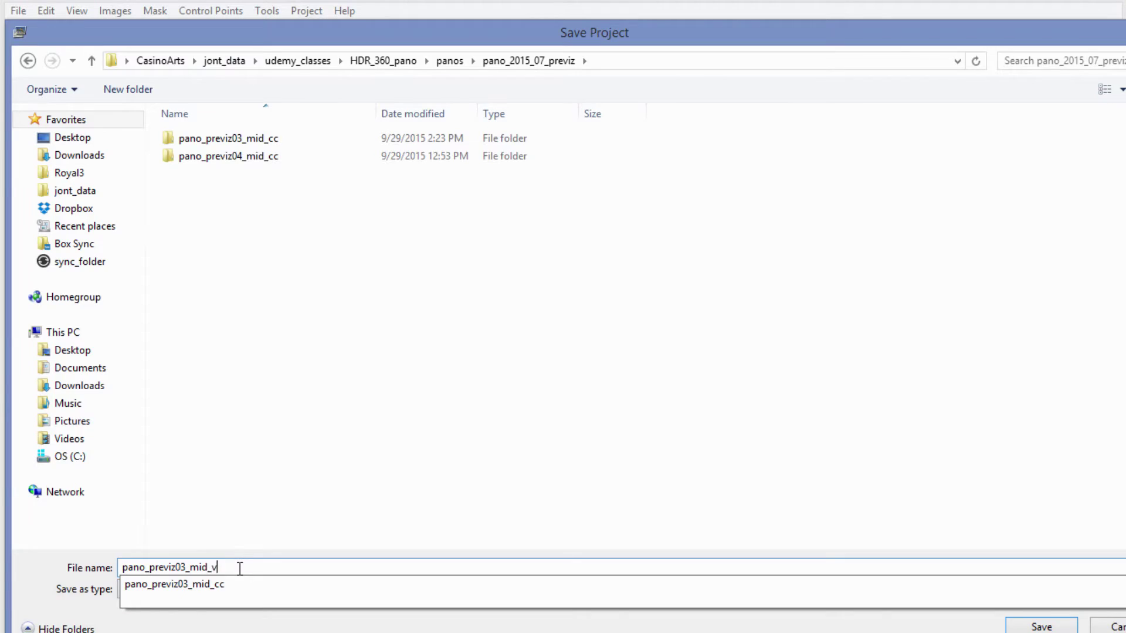
{"action": "key", "text": "Return"}
Step: Replace source images 0–5 with the Set01–Set06 HDR files
{"action": "left_click", "coordinate": [131, 57]}
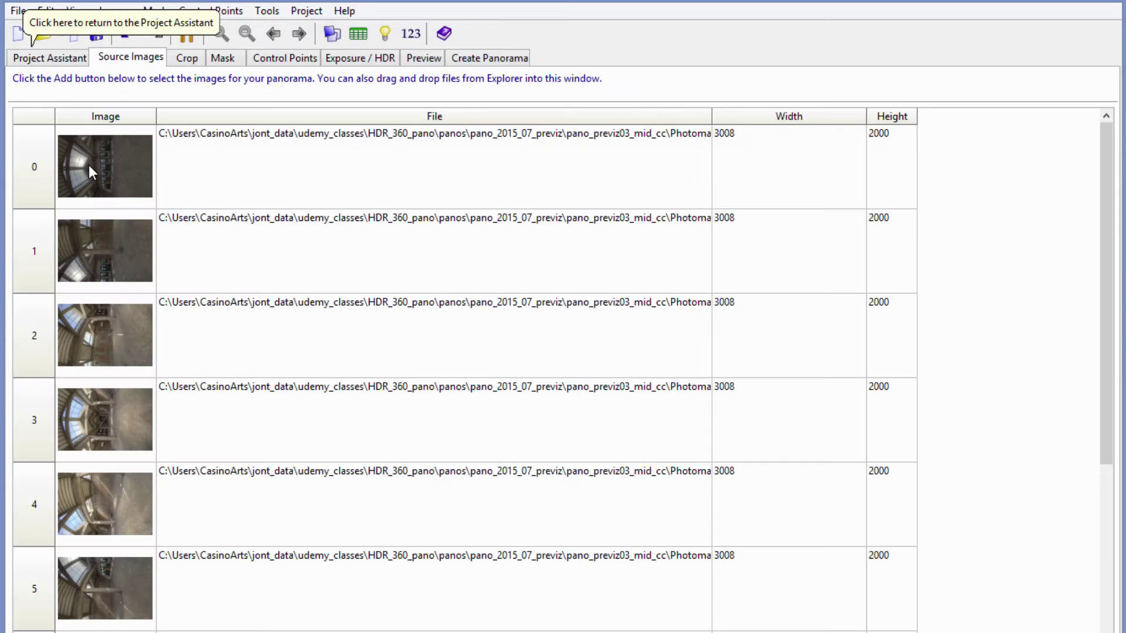
{"action": "right_click", "coordinate": [89, 164]}
{"action": "left_click", "coordinate": [133, 167]}
{"action": "double_click", "coordinate": [183, 133]}
{"action": "right_click", "coordinate": [146, 220]}
{"action": "left_click", "coordinate": [163, 258]}
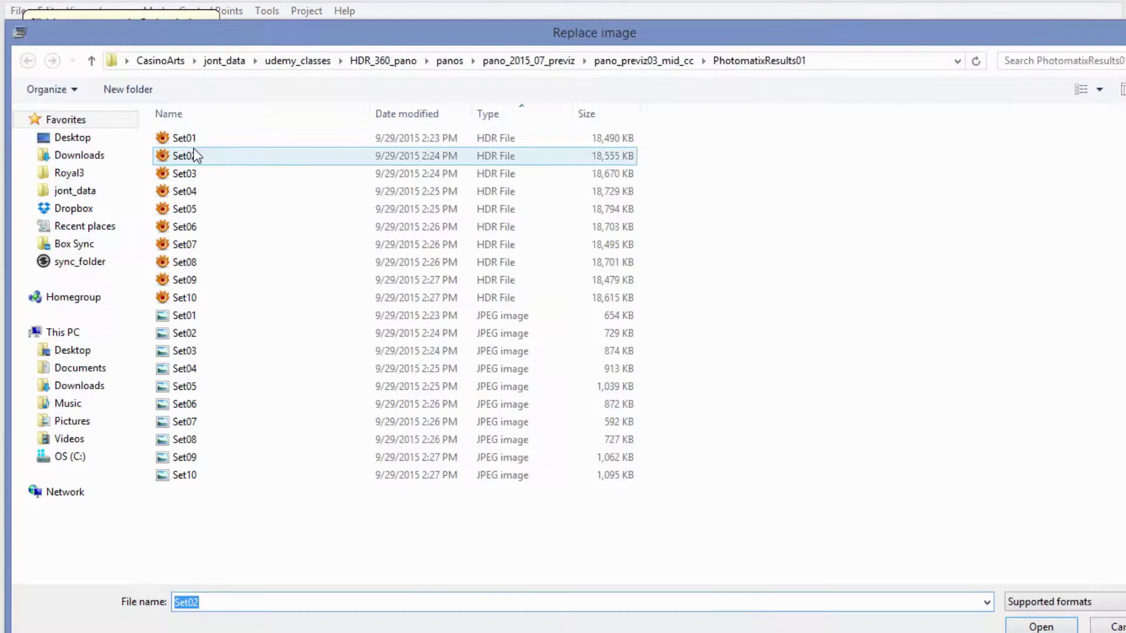
{"action": "double_click", "coordinate": [184, 153]}
{"action": "right_click", "coordinate": [163, 328]}
{"action": "left_click", "coordinate": [178, 360]}
{"action": "double_click", "coordinate": [184, 173]}
{"action": "right_click", "coordinate": [132, 384]}
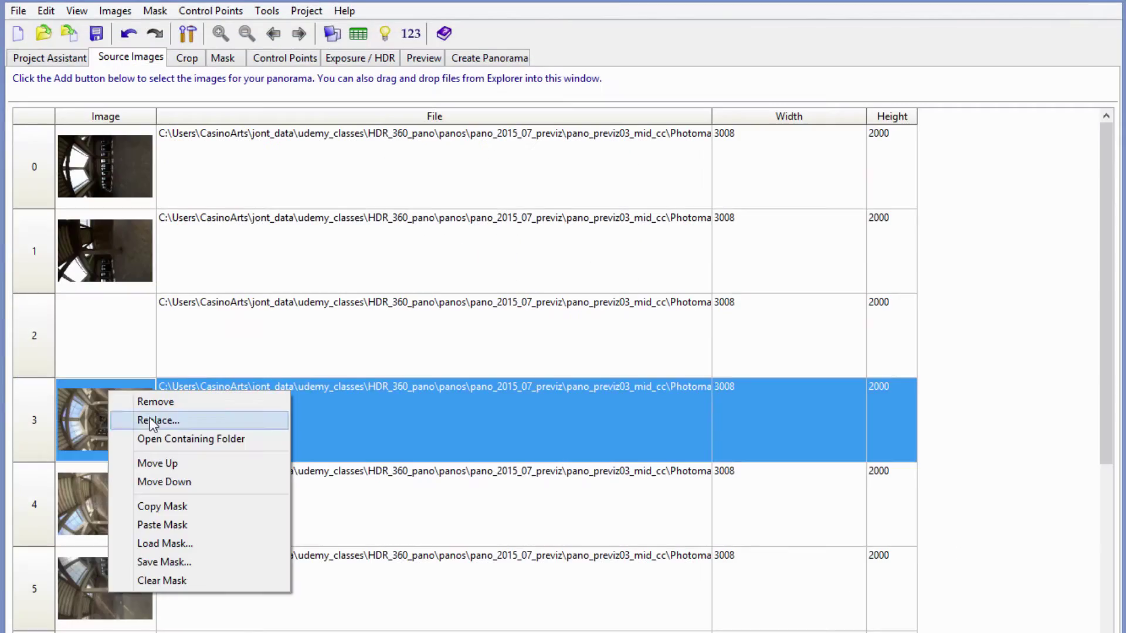
{"action": "left_click", "coordinate": [149, 417]}
{"action": "double_click", "coordinate": [198, 197]}
{"action": "right_click", "coordinate": [97, 466]}
{"action": "left_click", "coordinate": [157, 488]}
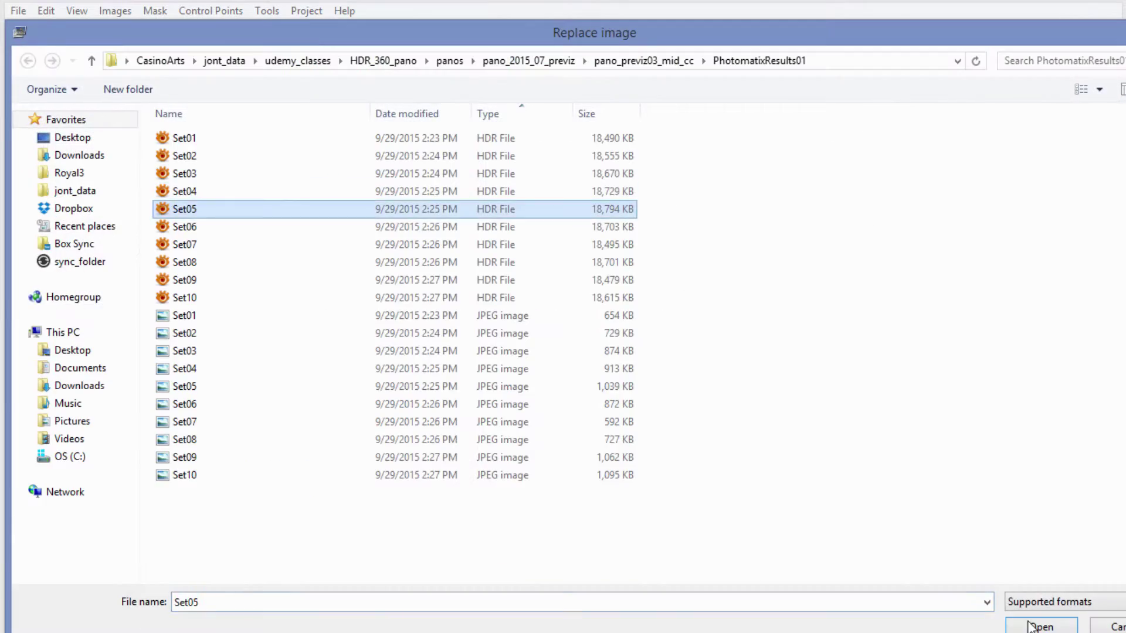
{"action": "double_click", "coordinate": [183, 209]}
{"action": "right_click", "coordinate": [90, 569]}
{"action": "left_click", "coordinate": [139, 596]}
{"action": "double_click", "coordinate": [187, 228]}
Step: Replace source images 6–9 with the Set07–Set10 HDR files
{"action": "scroll", "coordinate": [181, 407], "scroll_direction": "down", "scroll_amount": 5}
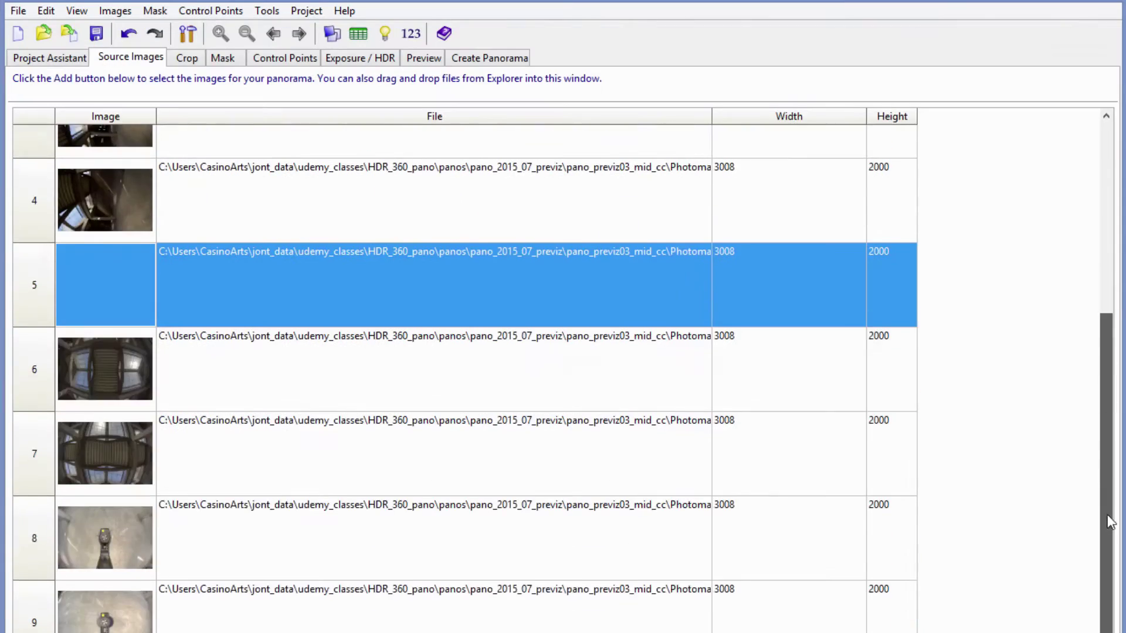
{"action": "right_click", "coordinate": [110, 340]}
{"action": "left_click", "coordinate": [157, 368]}
{"action": "double_click", "coordinate": [186, 244]}
{"action": "right_click", "coordinate": [117, 418]}
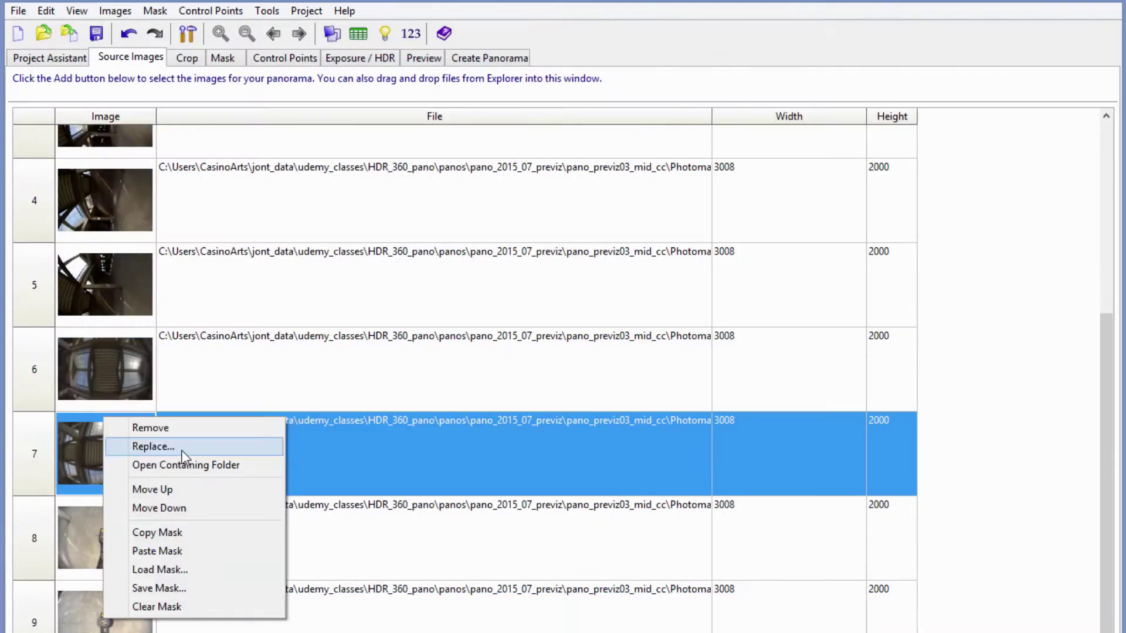
{"action": "left_click", "coordinate": [170, 445]}
{"action": "key", "text": "Return"}
{"action": "right_click", "coordinate": [94, 504]}
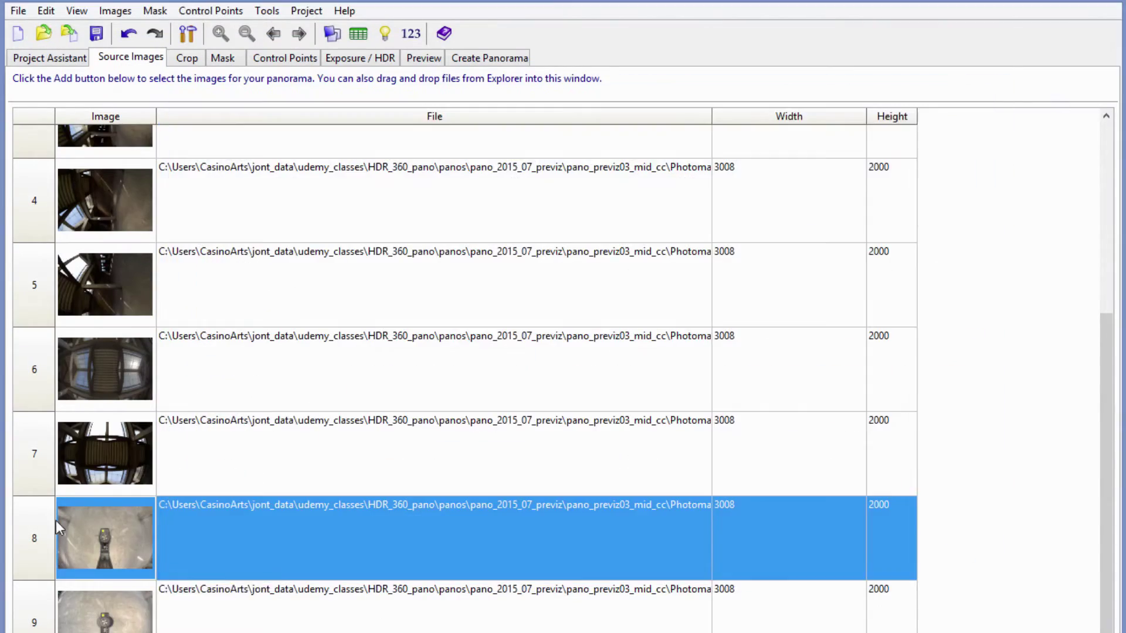
{"action": "left_click", "coordinate": [146, 531]}
{"action": "double_click", "coordinate": [185, 280]}
{"action": "right_click", "coordinate": [120, 595]}
{"action": "left_click", "coordinate": [161, 621]}
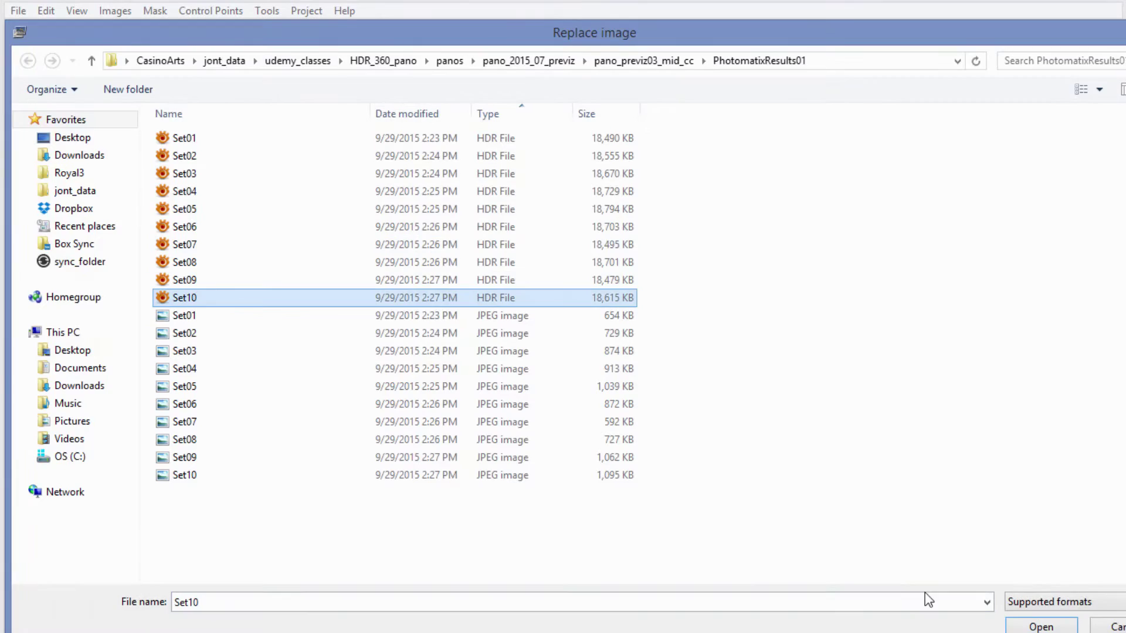
{"action": "key", "text": "Return"}
Step: Save the HDR-based project under a new name, pano_previz03_mid_v01
{"action": "left_click", "coordinate": [18, 11]}
{"action": "left_click", "coordinate": [64, 153]}
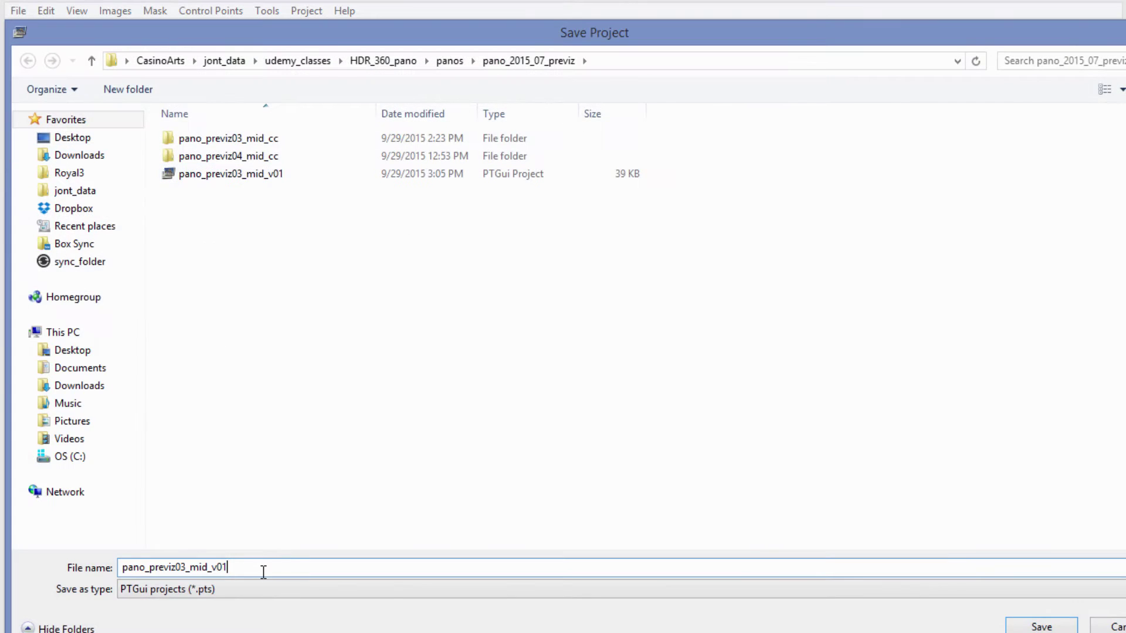
{"action": "key", "text": "Return"}
{"action": "left_click", "coordinate": [187, 57]}
Step: Step through images 1–5 in the Control Points view, comparing image 5 with images 6 and 4
{"action": "left_click", "coordinate": [223, 57]}
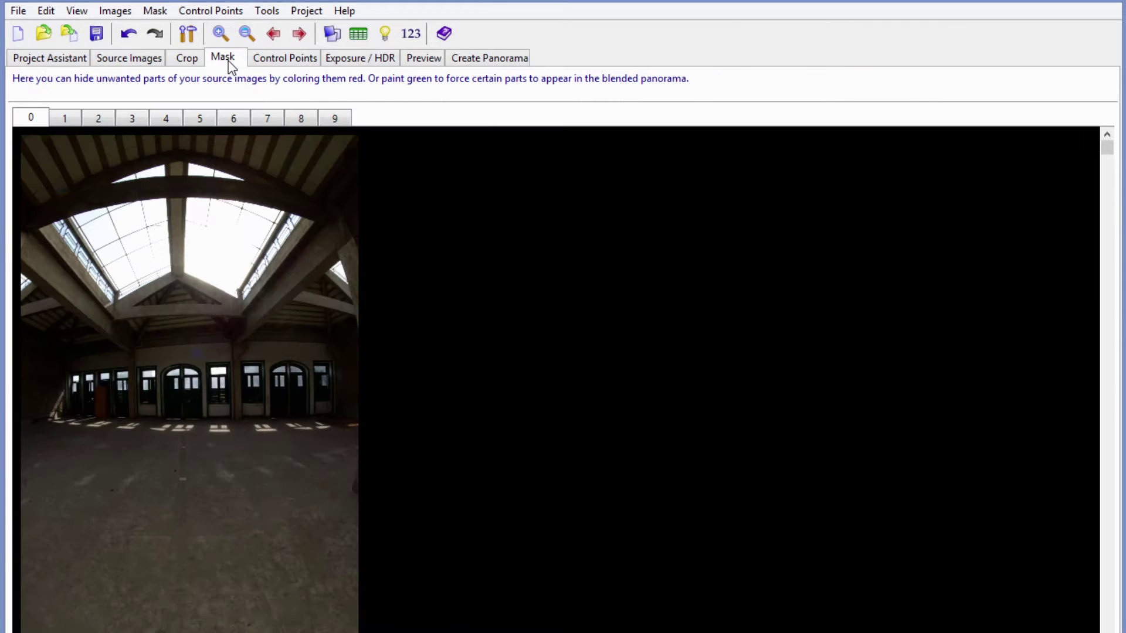
{"action": "left_click", "coordinate": [290, 60]}
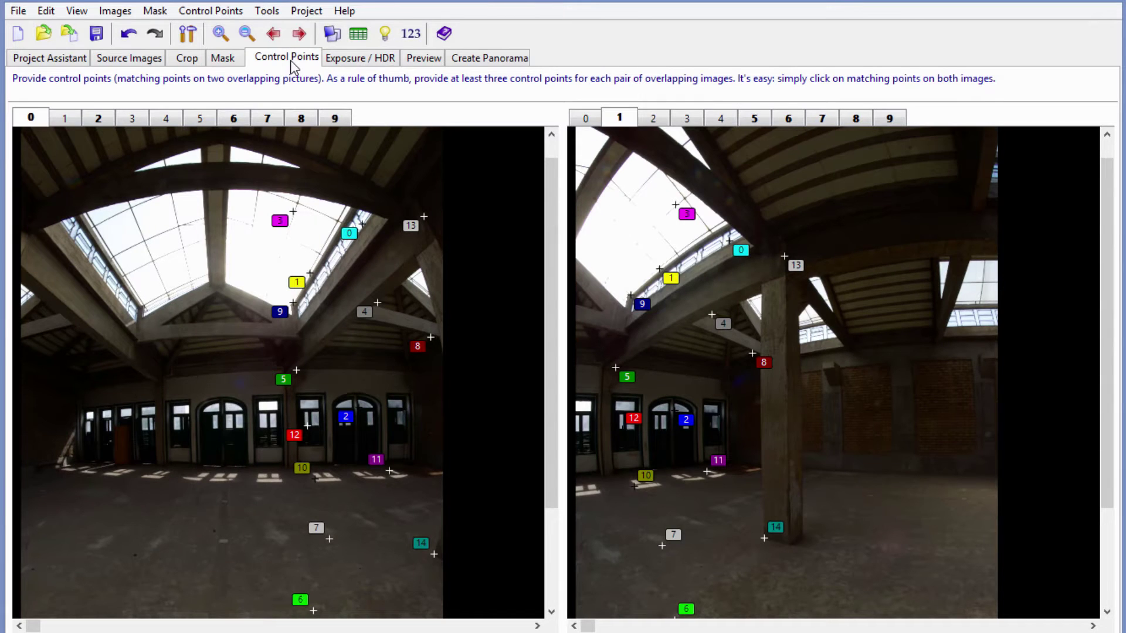
{"action": "left_click", "coordinate": [62, 120]}
{"action": "left_click", "coordinate": [104, 118]}
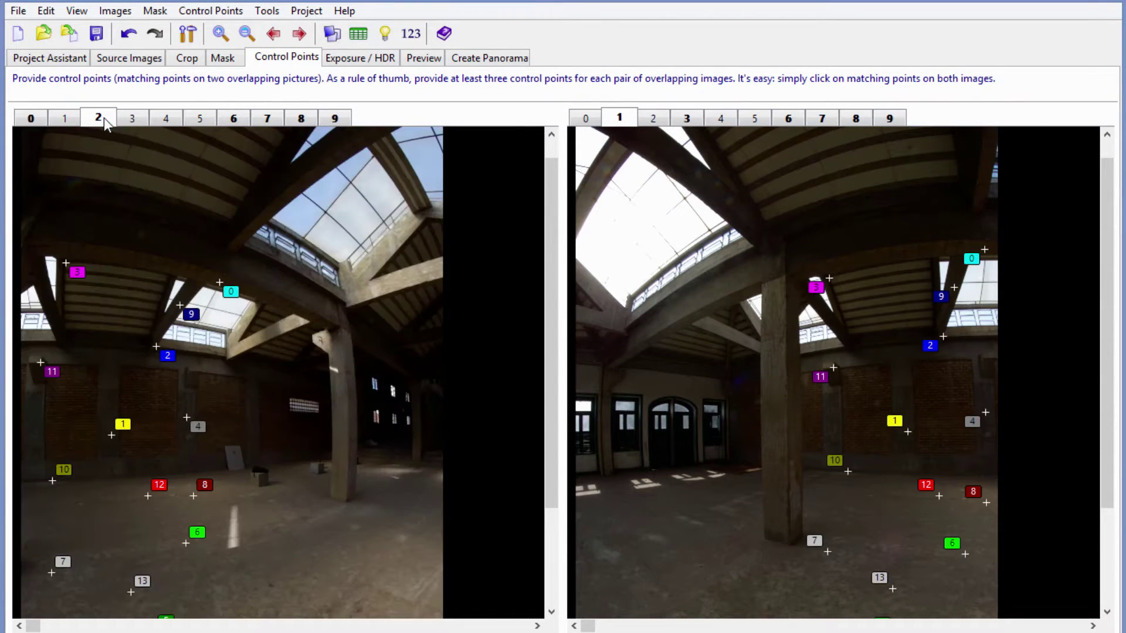
{"action": "left_click", "coordinate": [134, 123]}
{"action": "left_click", "coordinate": [162, 123]}
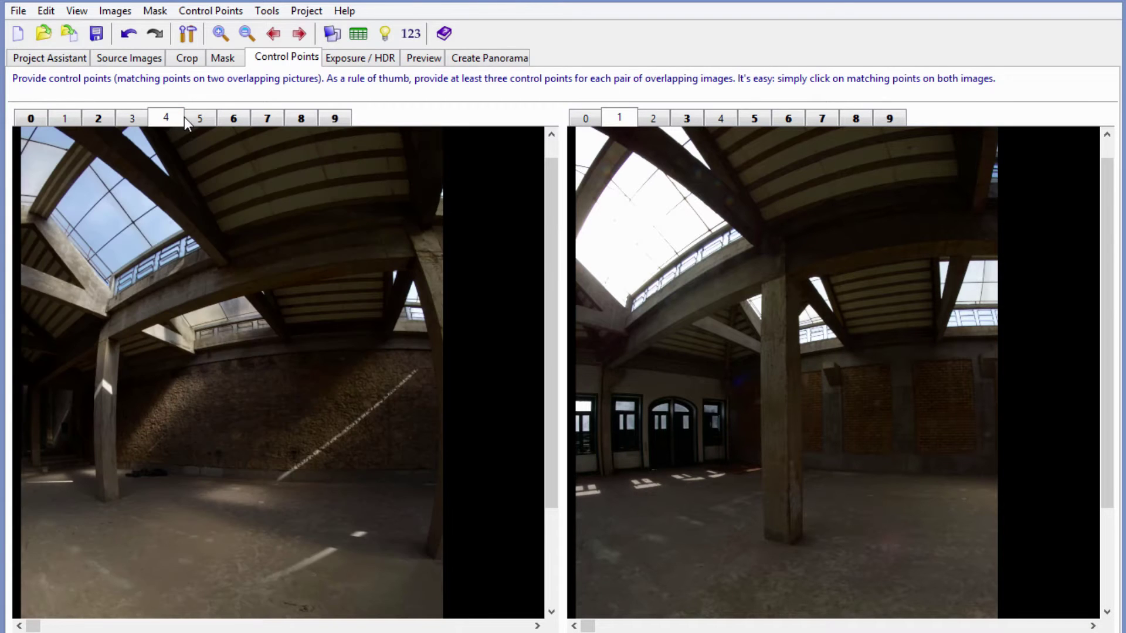
{"action": "left_click", "coordinate": [202, 118]}
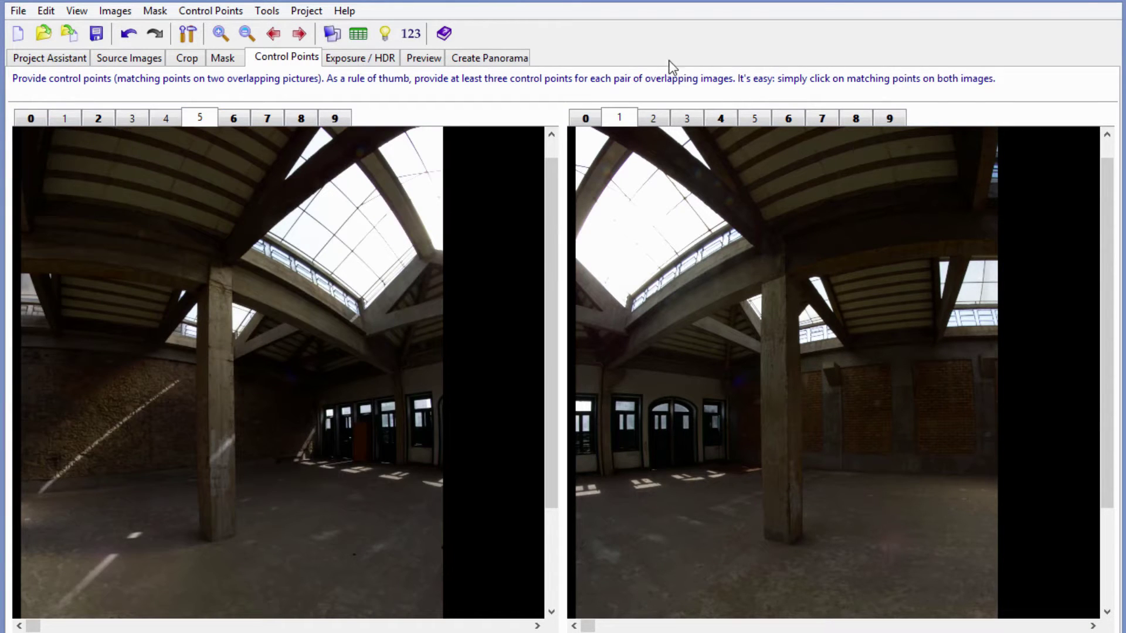
{"action": "left_click", "coordinate": [789, 120]}
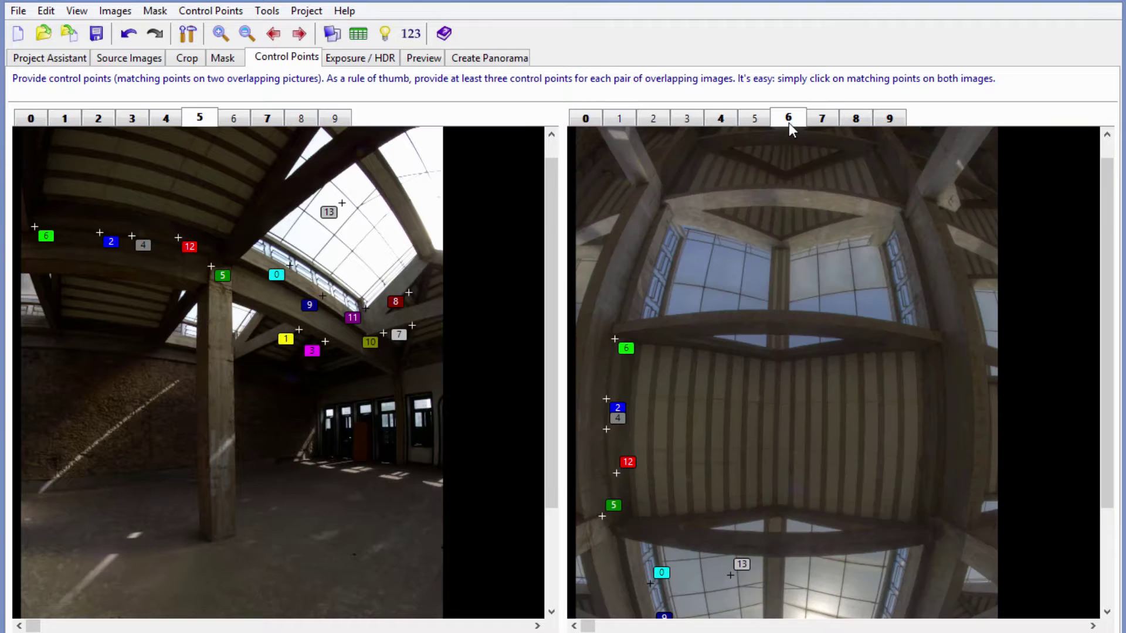
{"action": "left_click", "coordinate": [721, 119]}
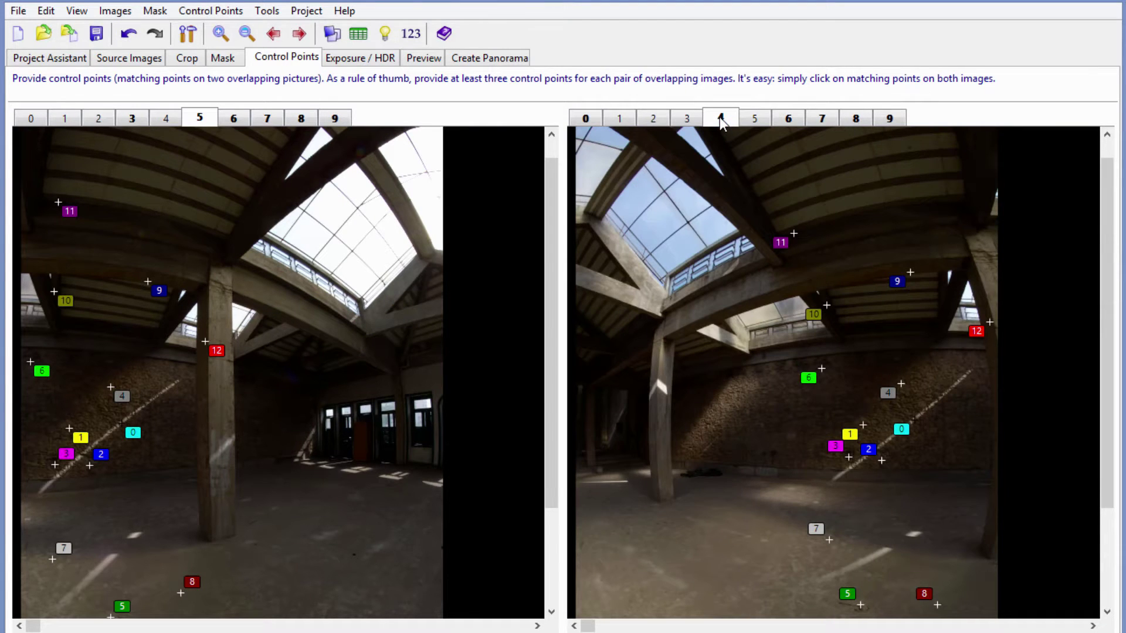
Step: Turn on HDR stitching with the True HDR method and optimize exposure and vignetting
{"action": "left_click", "coordinate": [359, 59]}
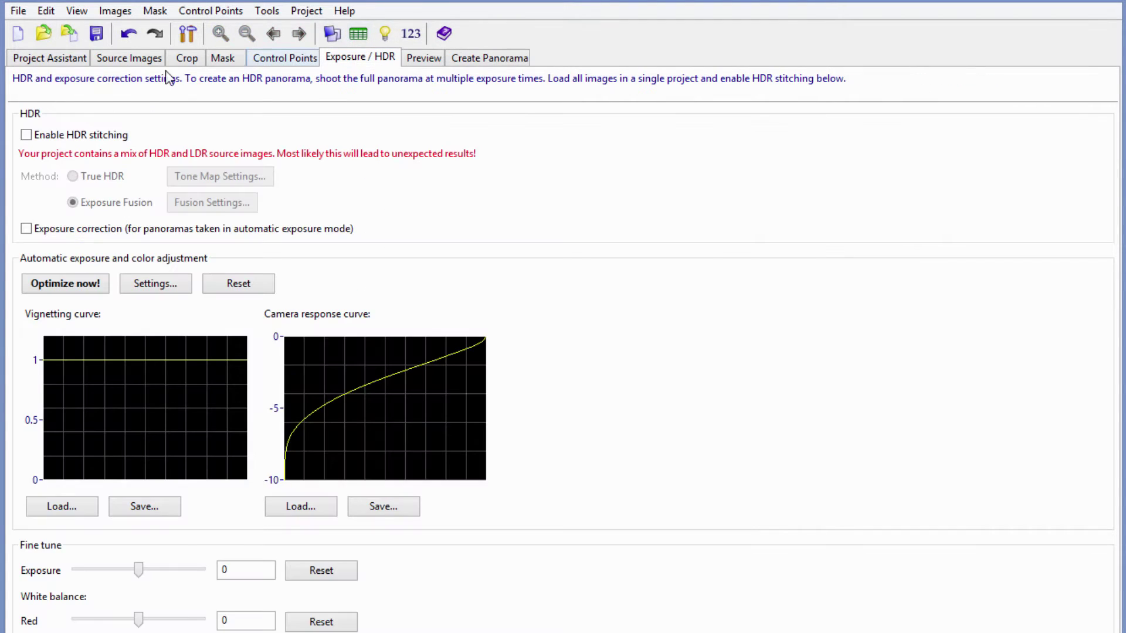
{"action": "left_click", "coordinate": [87, 134]}
{"action": "left_click", "coordinate": [73, 176]}
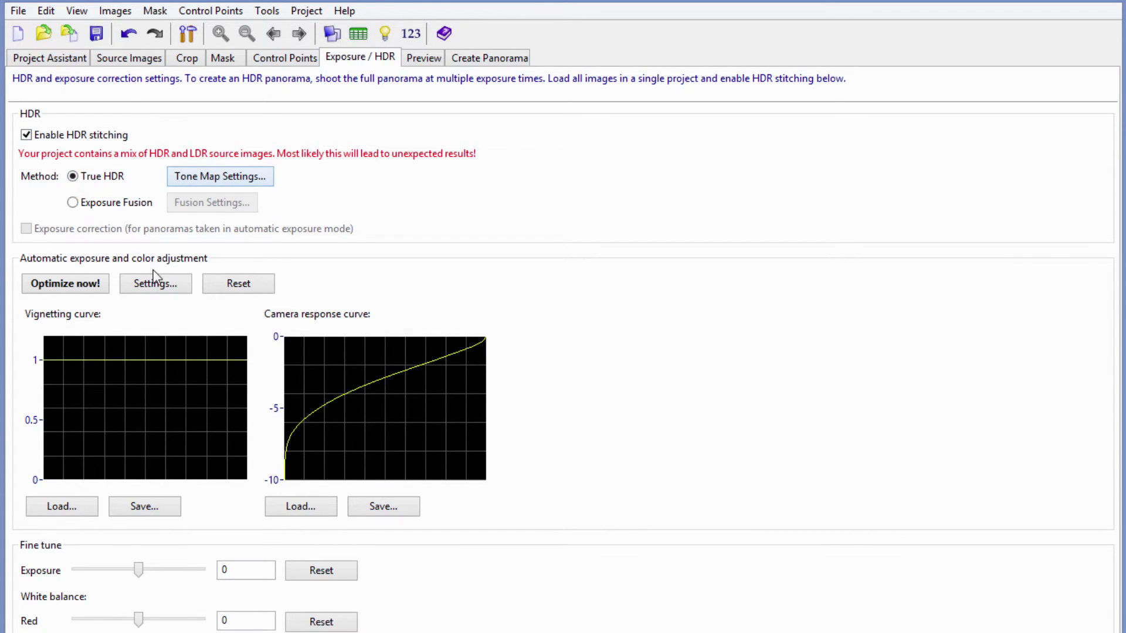
{"action": "left_click", "coordinate": [92, 286]}
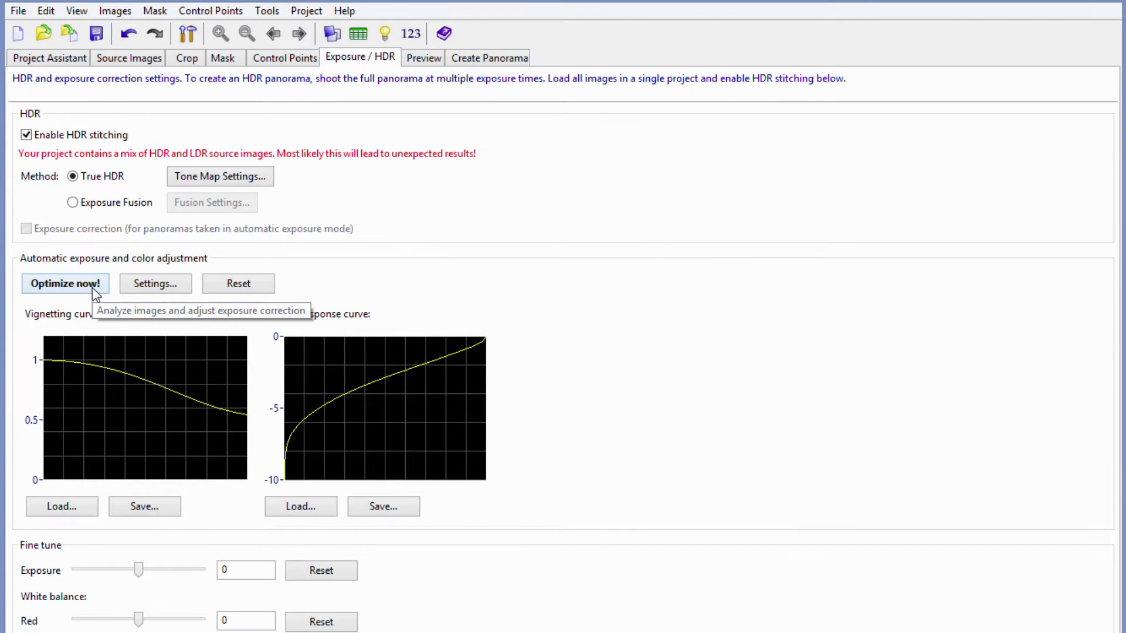
{"action": "left_click", "coordinate": [428, 61]}
Step: Set the output width to 7100 px (7100 × 3550) and drop the tone-mapped panorama output
{"action": "left_click", "coordinate": [513, 61]}
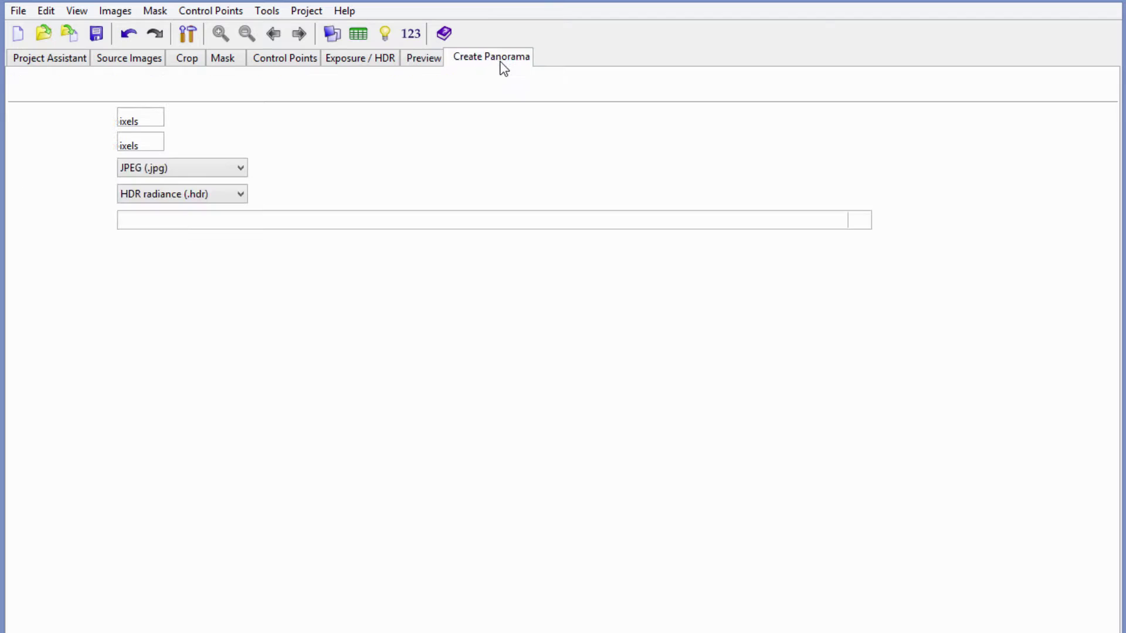
{"action": "left_click", "coordinate": [246, 142]}
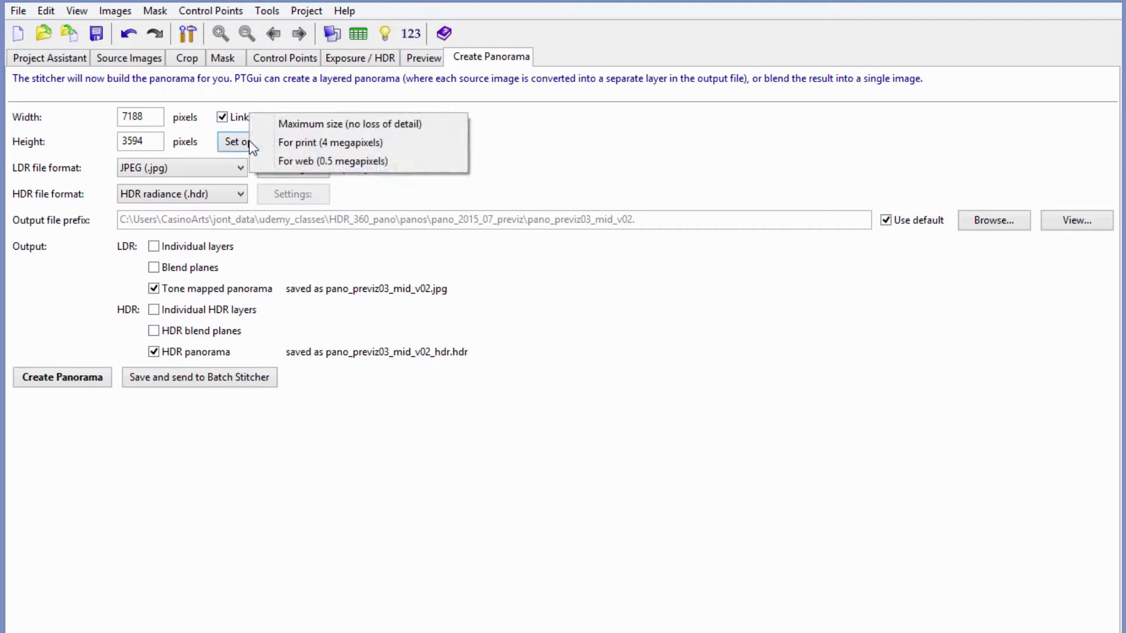
{"action": "left_click", "coordinate": [314, 125]}
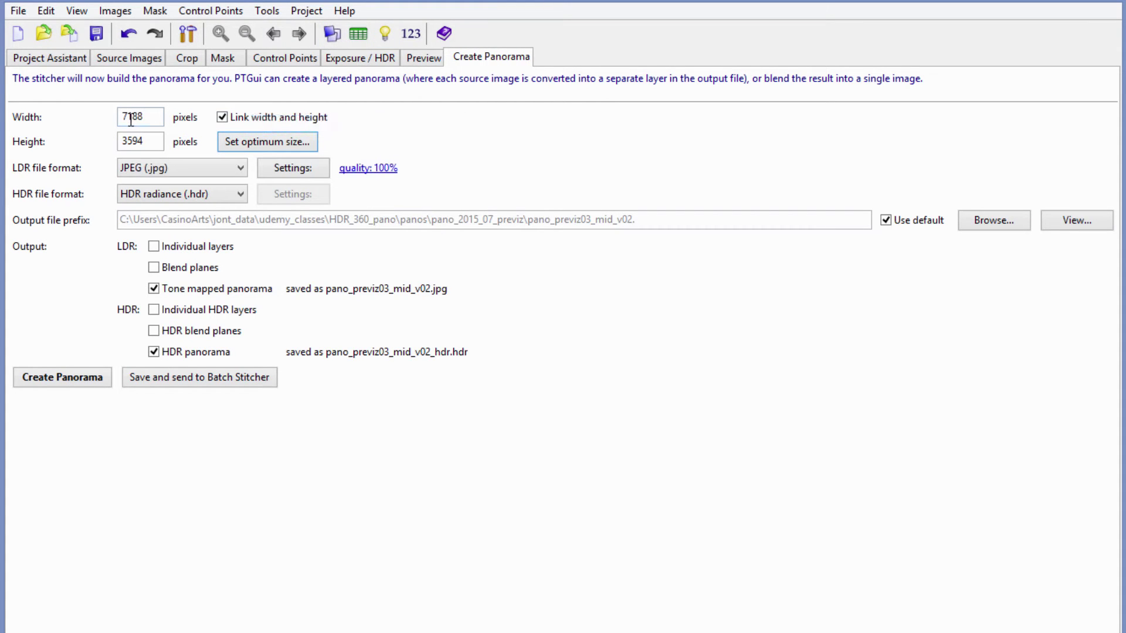
{"action": "left_click_drag", "start_coordinate": [130, 119], "coordinate": [161, 109]}
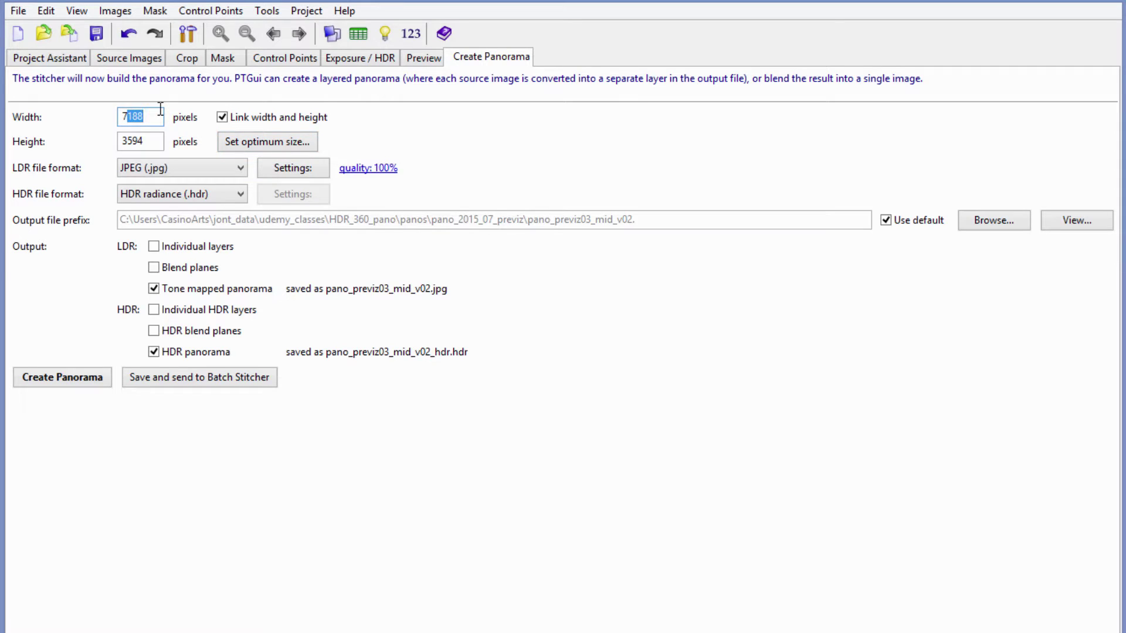
{"action": "type", "text": "100"}
{"action": "key", "text": "Tab"}
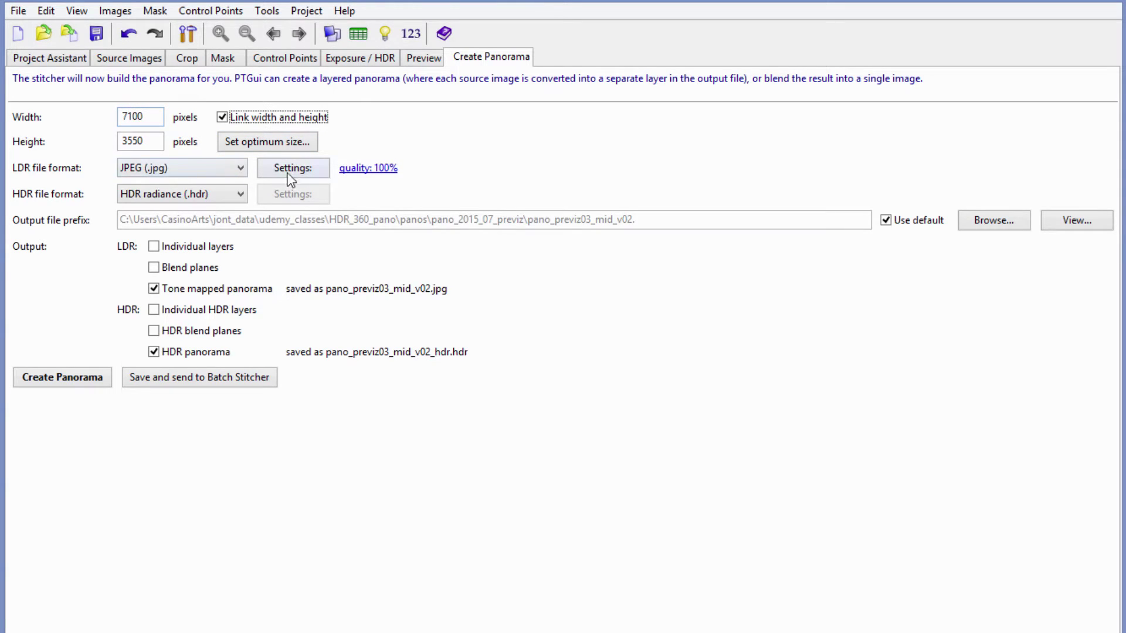
{"action": "left_click", "coordinate": [153, 289]}
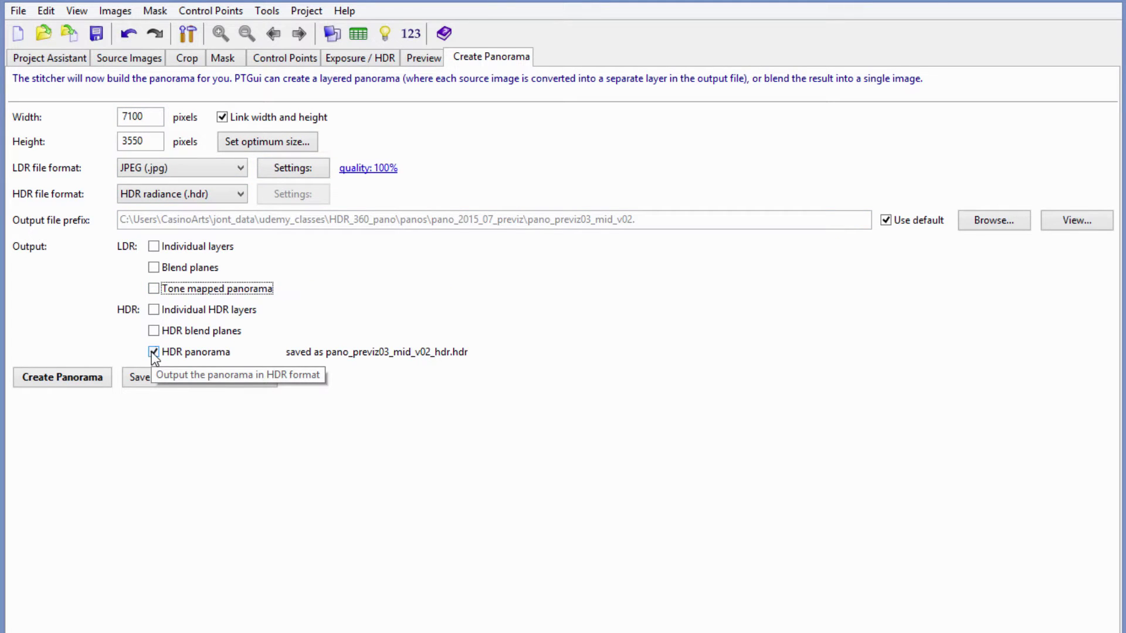
Step: Stitch the HDR panorama, moving the progress window aside while it runs
{"action": "left_click", "coordinate": [92, 384]}
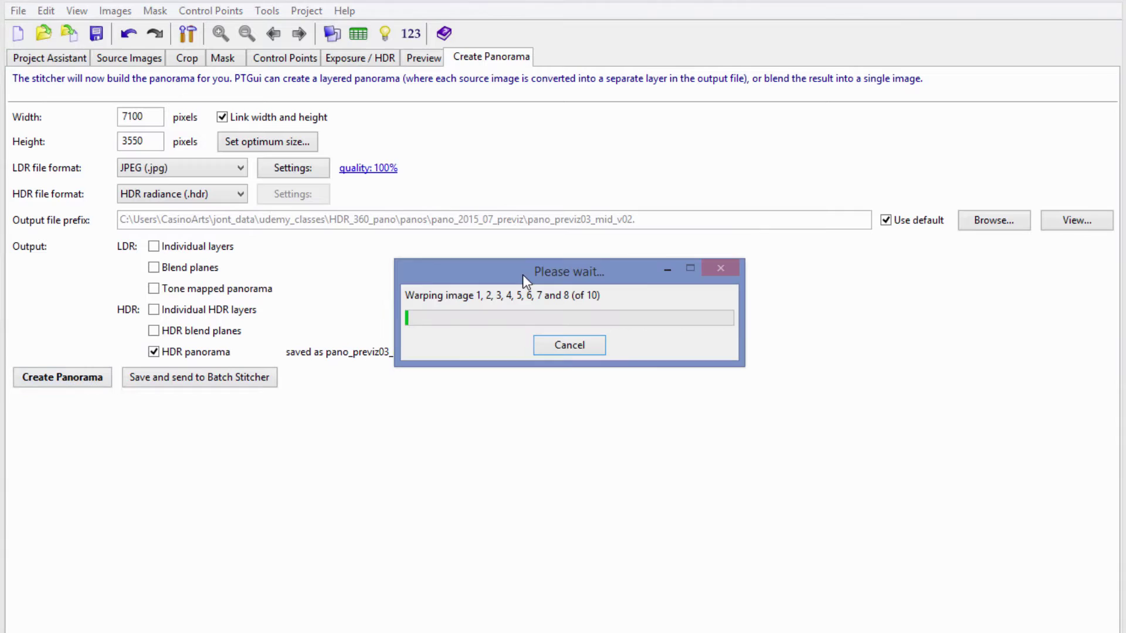
{"action": "left_click_drag", "start_coordinate": [522, 276], "coordinate": [157, 419]}
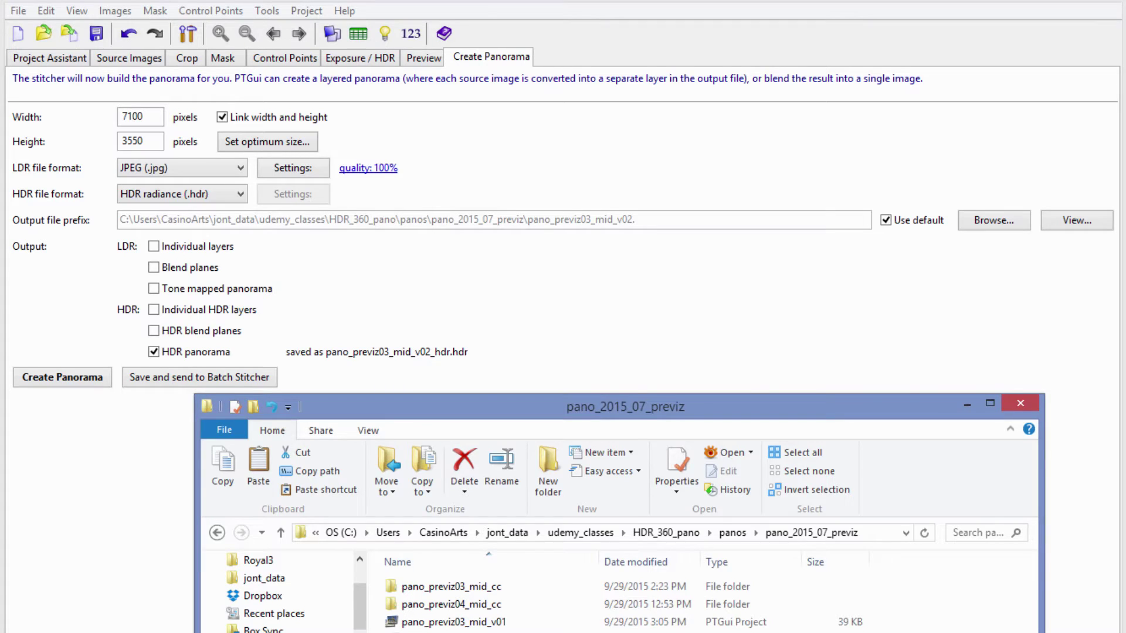
Step: Open pano_previz03_mid_v02_hdr.hdr in Photomatix Pro via Open with
{"action": "right_click", "coordinate": [492, 630]}
{"action": "mouse_move", "coordinate": [562, 421]}
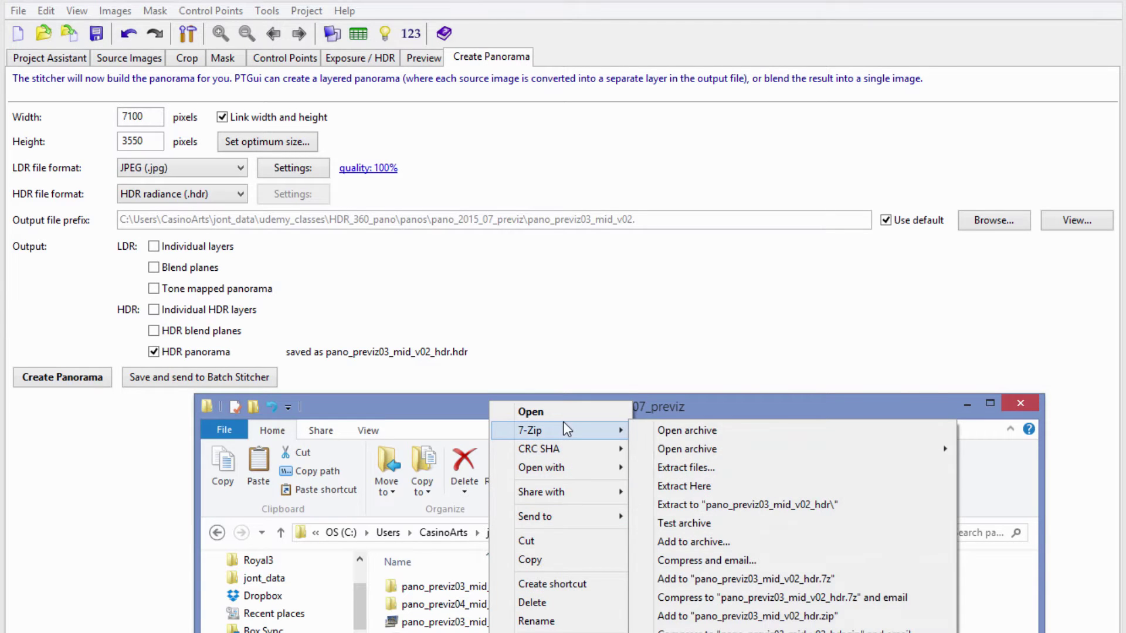
{"action": "mouse_move", "coordinate": [564, 472]}
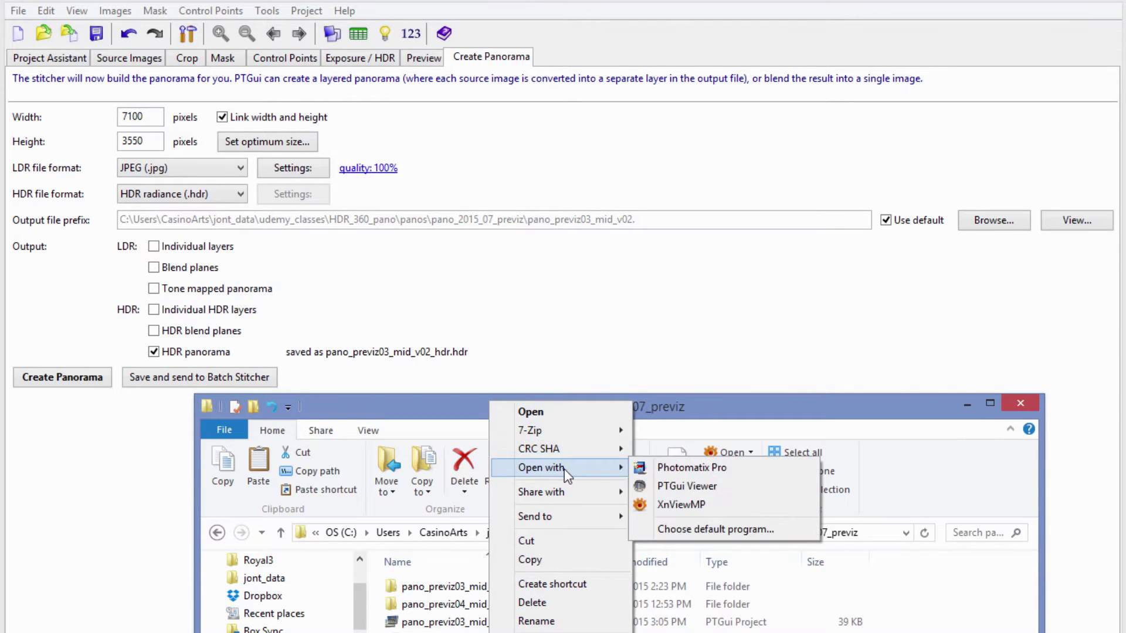
{"action": "left_click", "coordinate": [761, 469]}
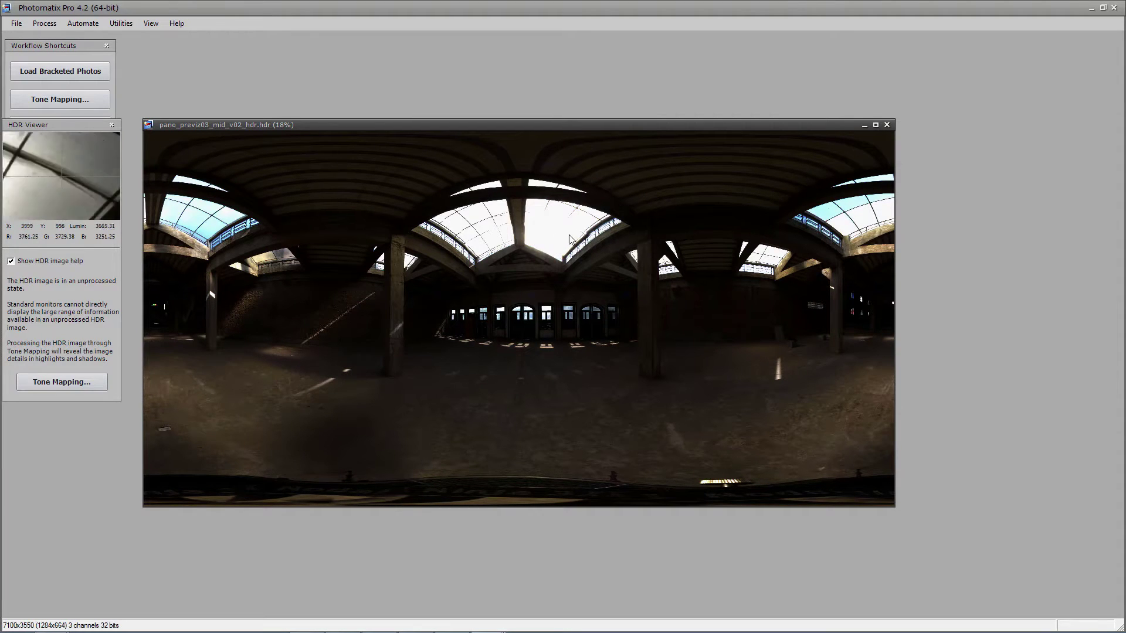
Step: Start tone mapping the HDR panorama and fit it in an enlarged preview
{"action": "left_click", "coordinate": [91, 382]}
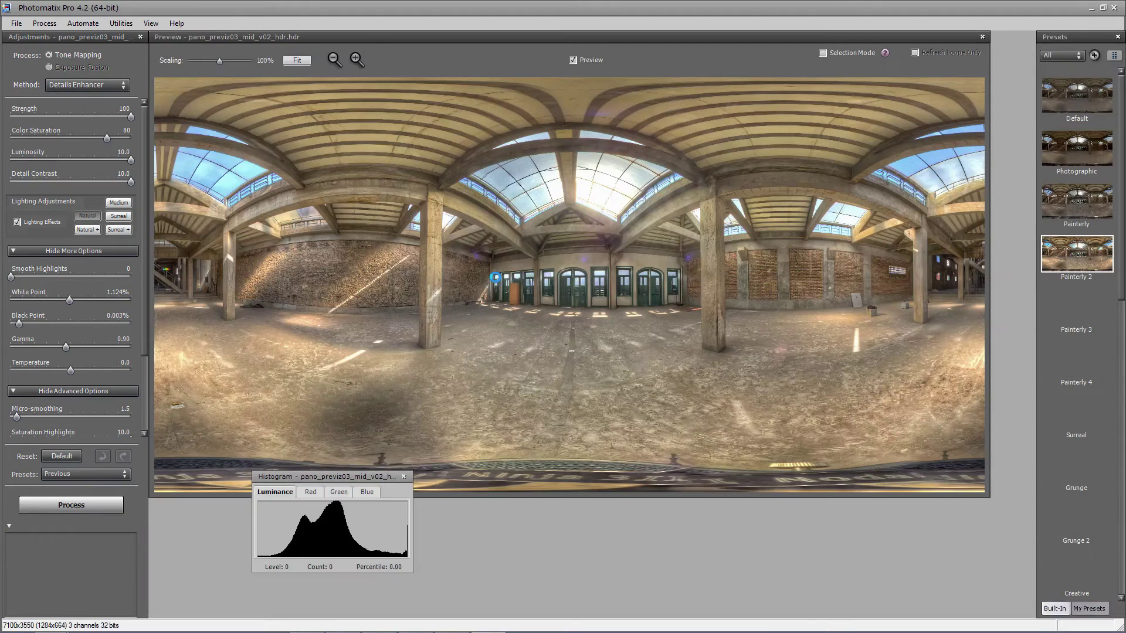
{"action": "left_click", "coordinate": [299, 64]}
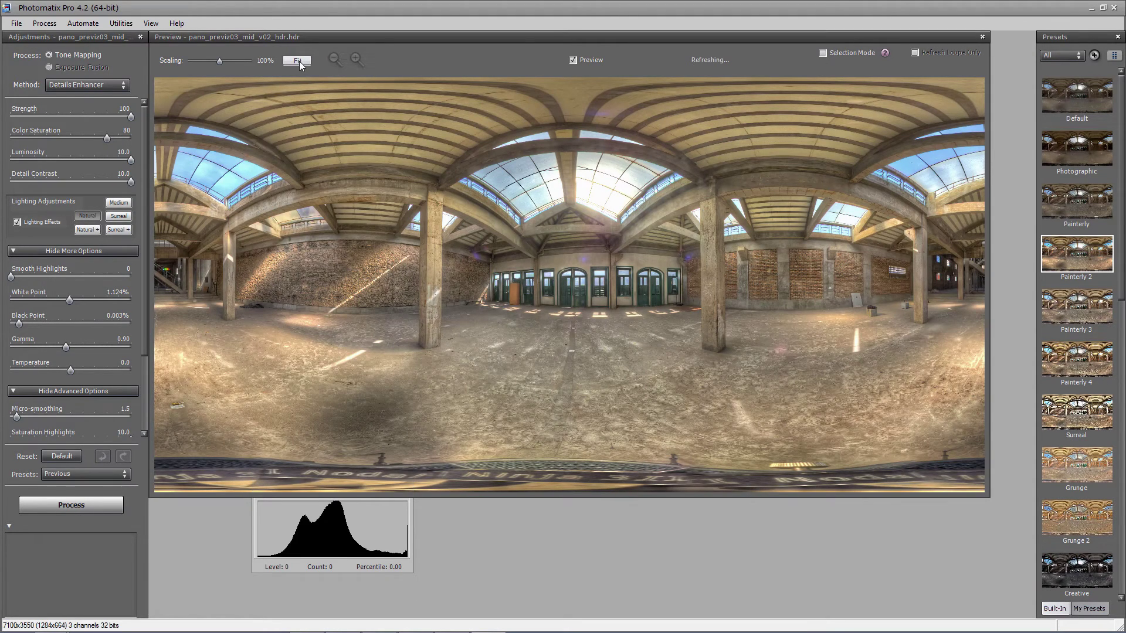
{"action": "left_click", "coordinate": [298, 61]}
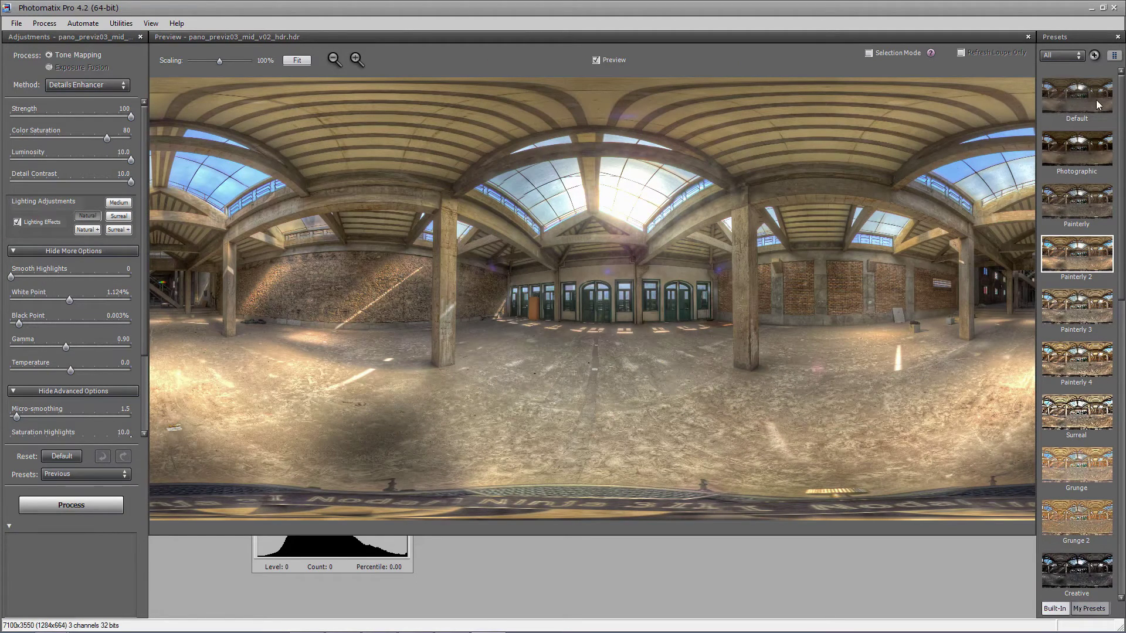
Step: Try the Photographic, Painterly, Creative and Enhanced presets, then apply Soft
{"action": "left_click", "coordinate": [1086, 149]}
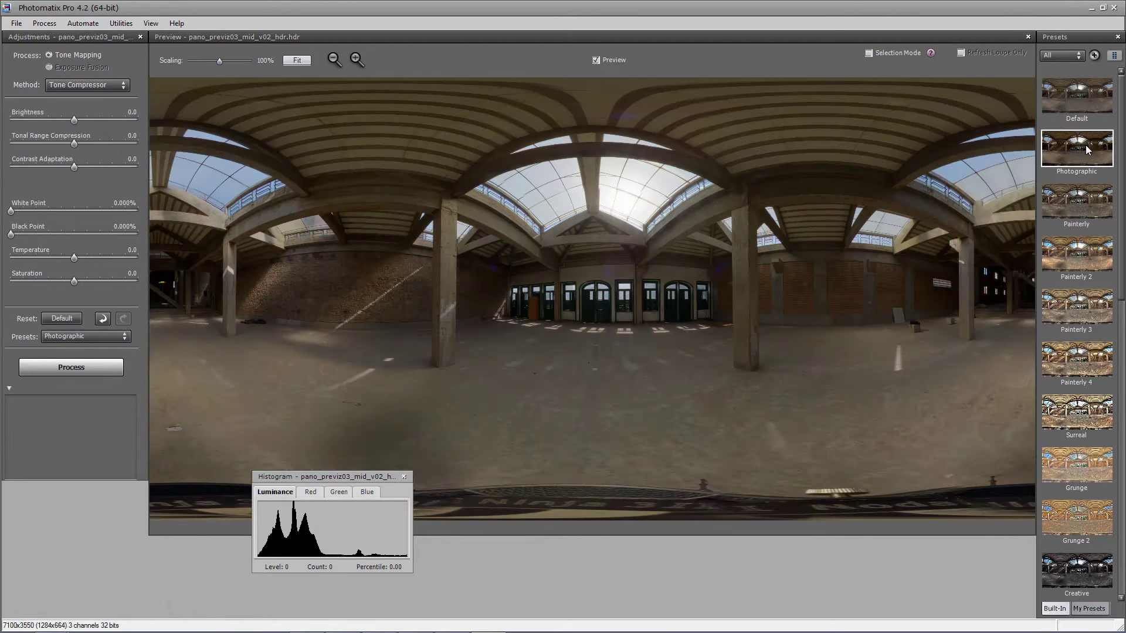
{"action": "left_click", "coordinate": [1076, 210]}
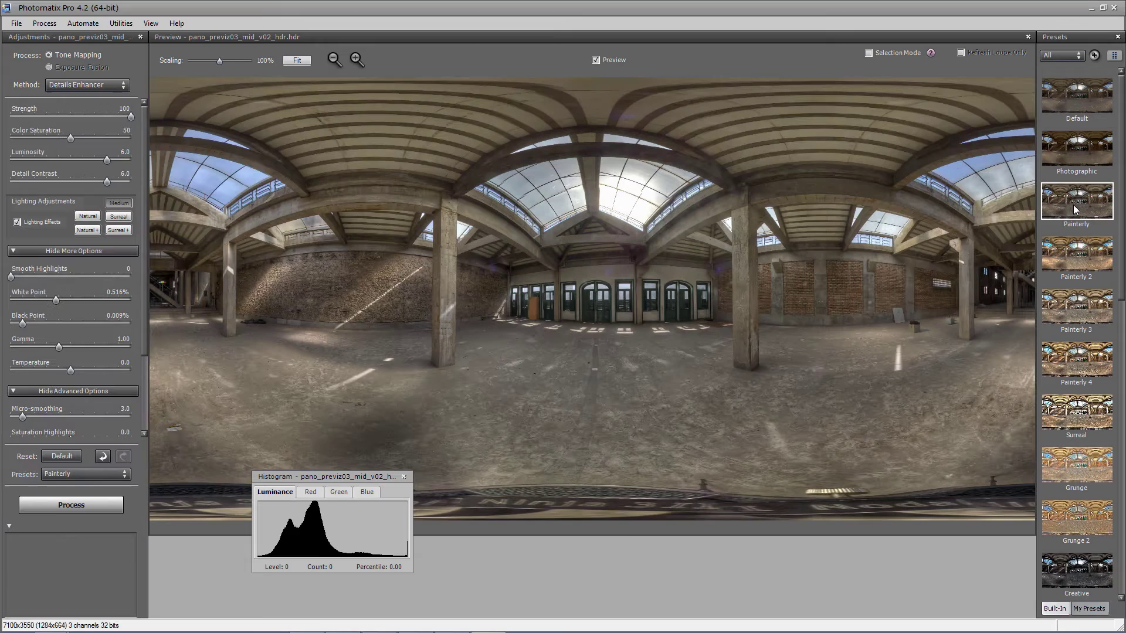
{"action": "left_click", "coordinate": [1085, 566]}
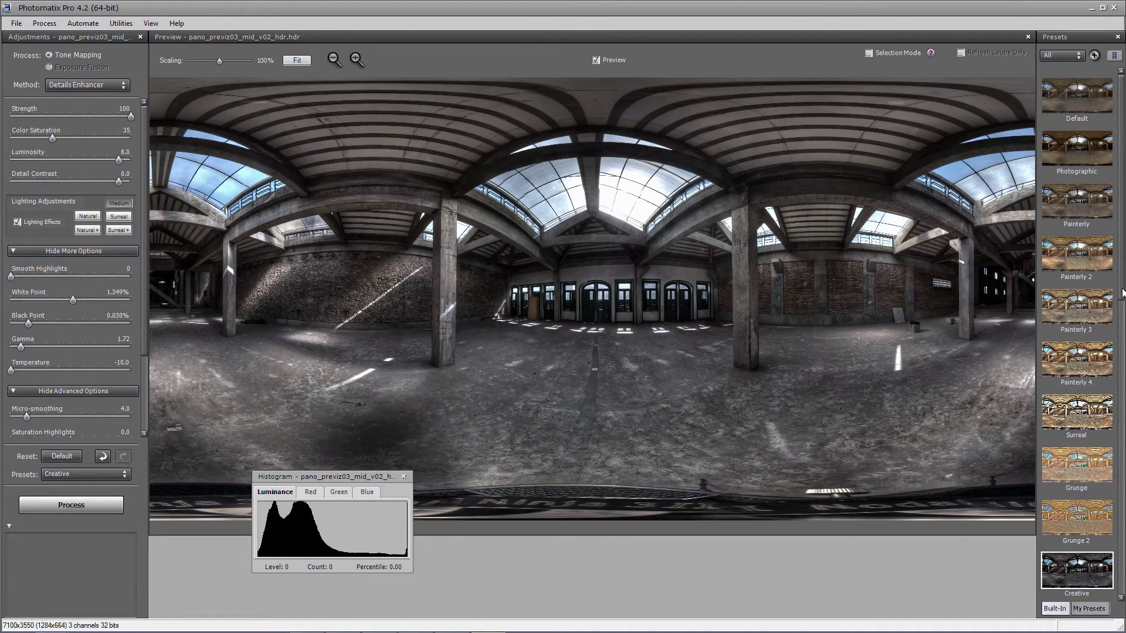
{"action": "left_click_drag", "start_coordinate": [1121, 296], "coordinate": [1123, 418]}
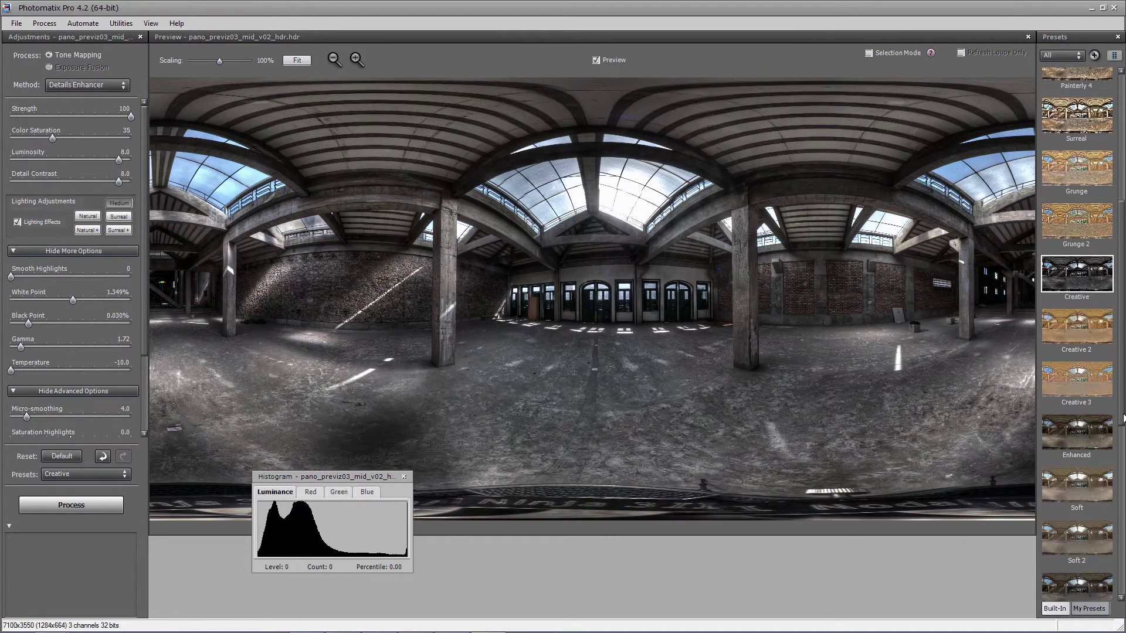
{"action": "left_click", "coordinate": [1051, 444]}
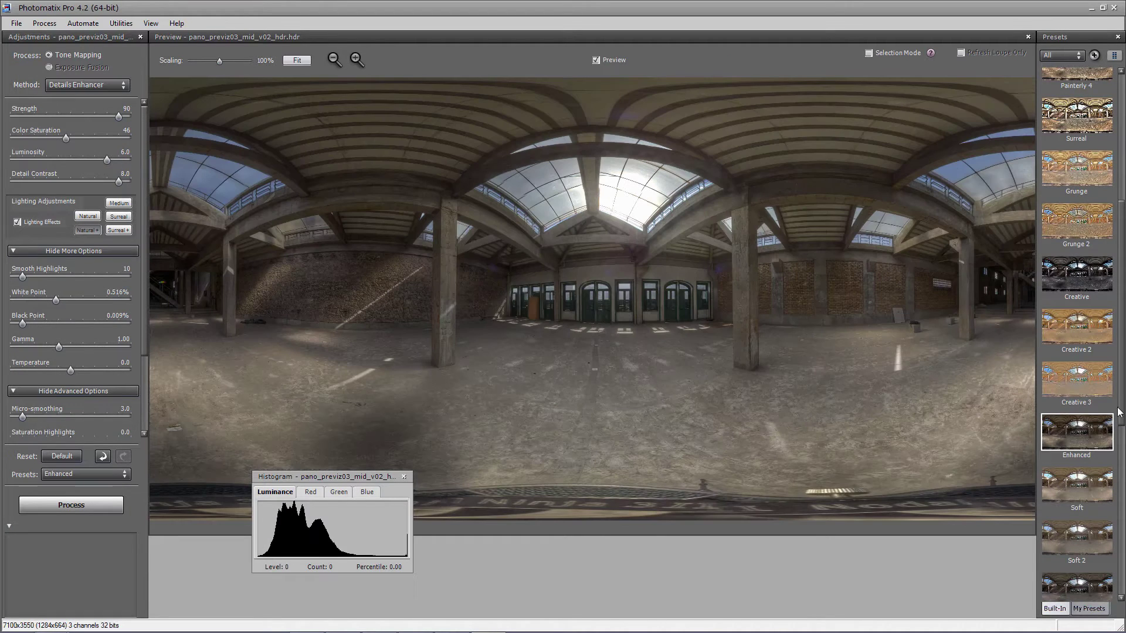
{"action": "scroll", "coordinate": [1092, 391], "scroll_direction": "down", "scroll_amount": 3}
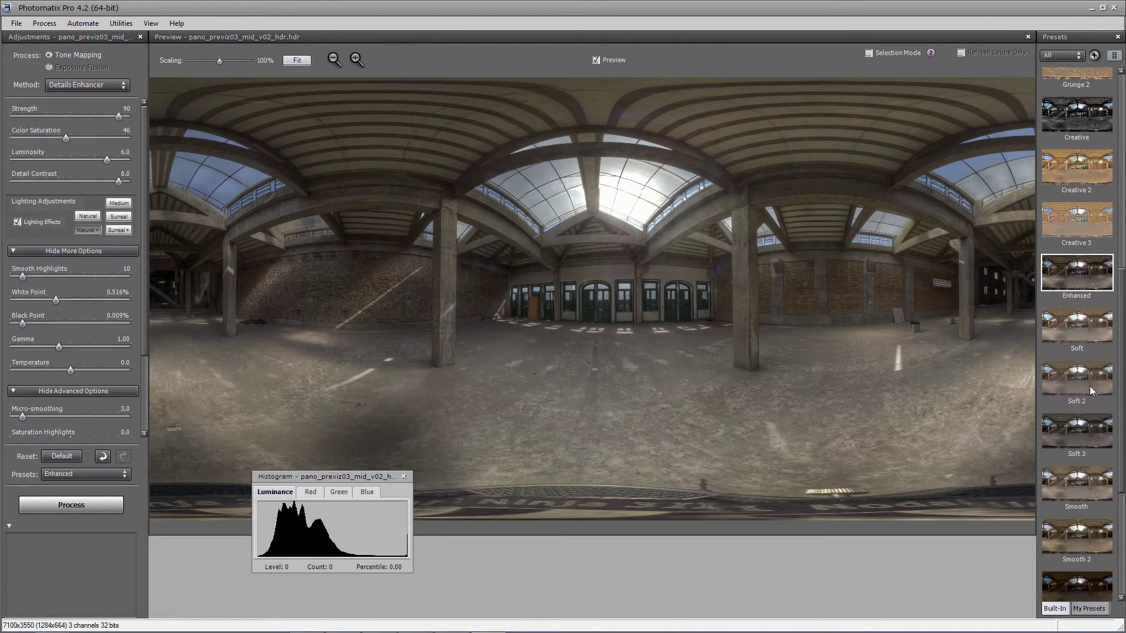
{"action": "left_click", "coordinate": [1076, 333]}
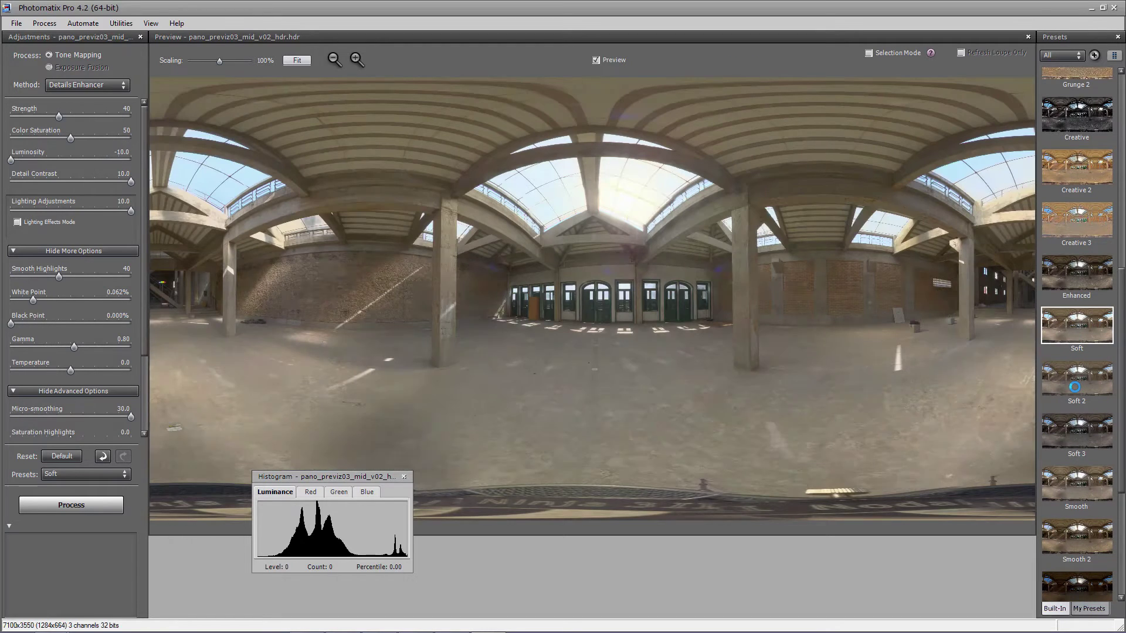
Step: Apply the Smooth 2 preset, raise Black Point to 2.199% and warm Temperature slightly to 6.2
{"action": "left_click", "coordinate": [1075, 388]}
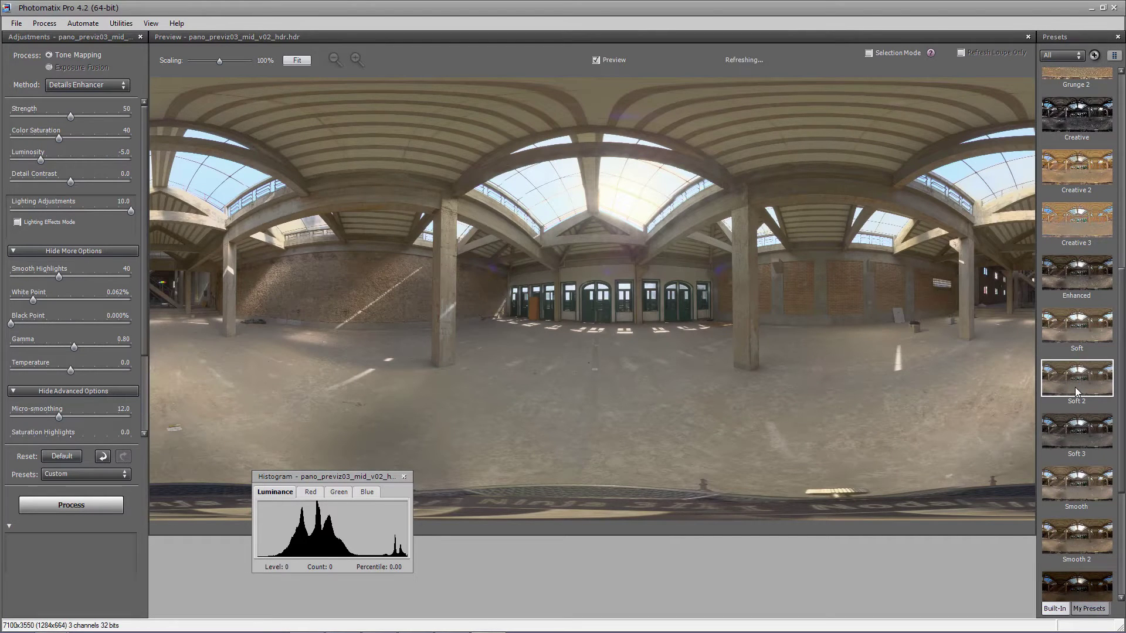
{"action": "left_click", "coordinate": [1084, 535]}
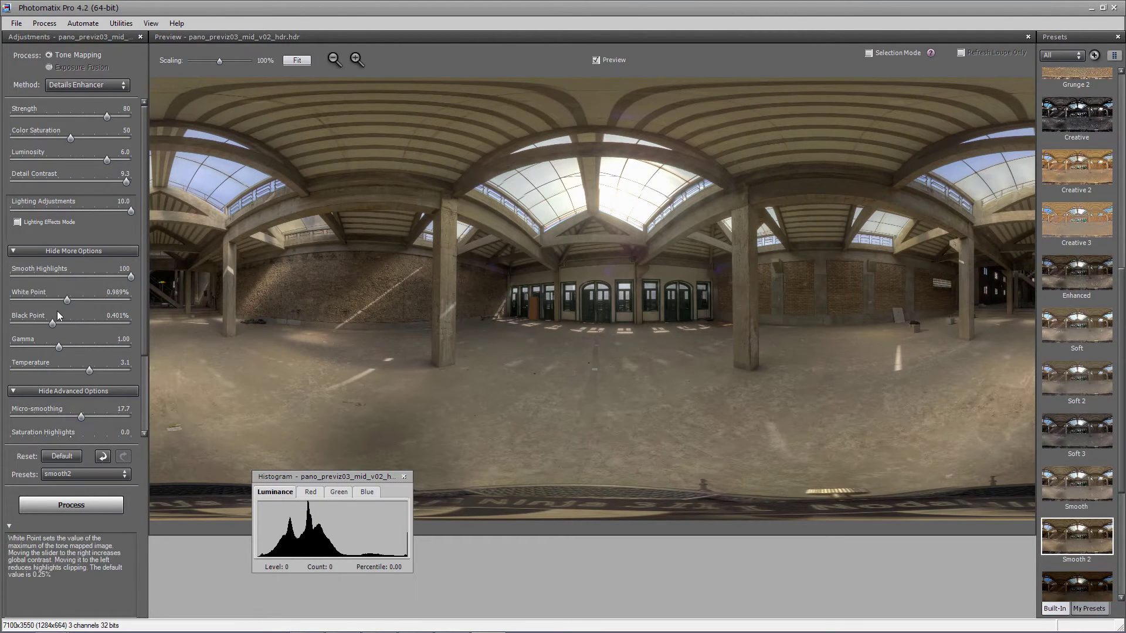
{"action": "left_click_drag", "start_coordinate": [52, 324], "coordinate": [85, 326]}
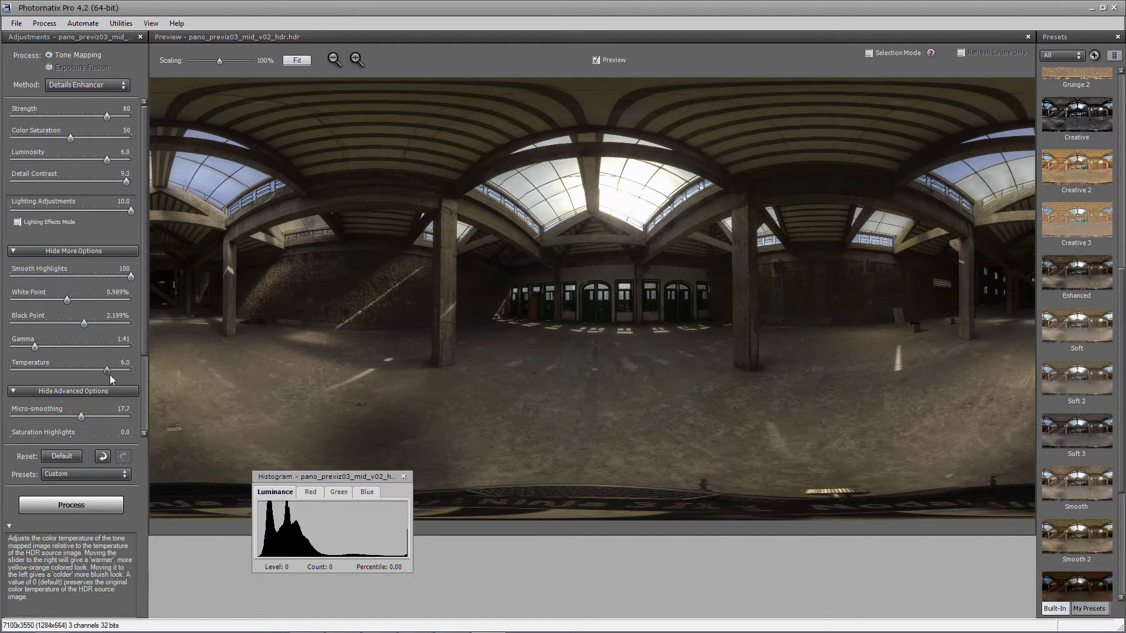
{"action": "left_click", "coordinate": [110, 375]}
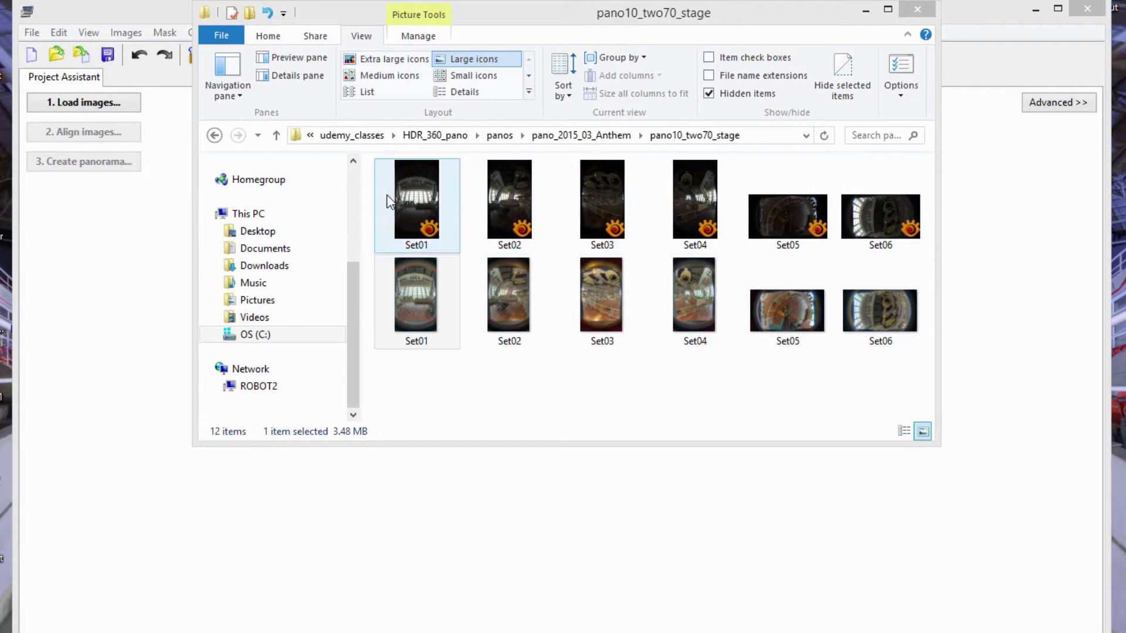
Step: Select the Set01 JPEG in the pano10_two70_stage folder and bring up its context menu
{"action": "left_click", "coordinate": [417, 308]}
{"action": "right_click", "coordinate": [432, 294]}
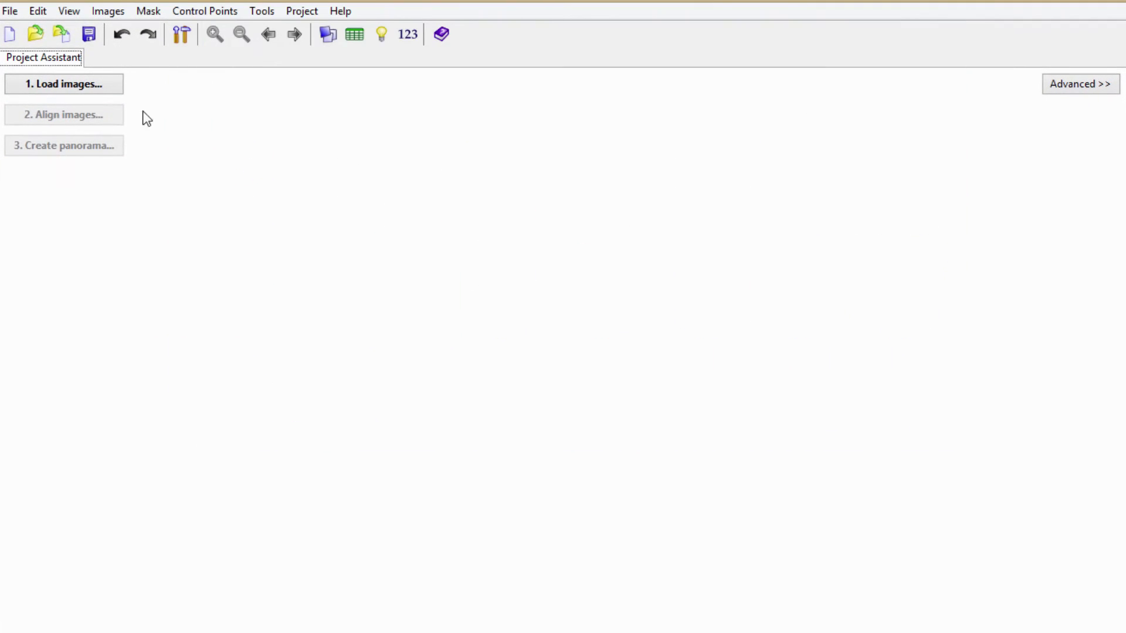
Step: Load the six Set01–Set06 JPEGs from panos > pano_2015_03_Anthem > pano10_two70_stage
{"action": "left_click", "coordinate": [81, 92]}
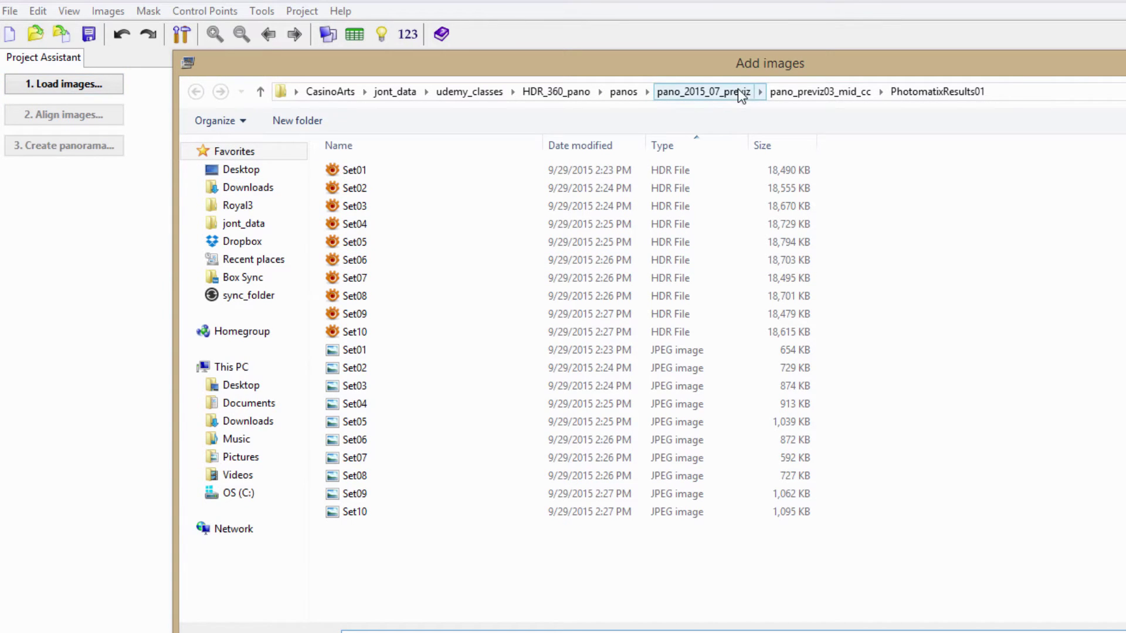
{"action": "left_click", "coordinate": [586, 91]}
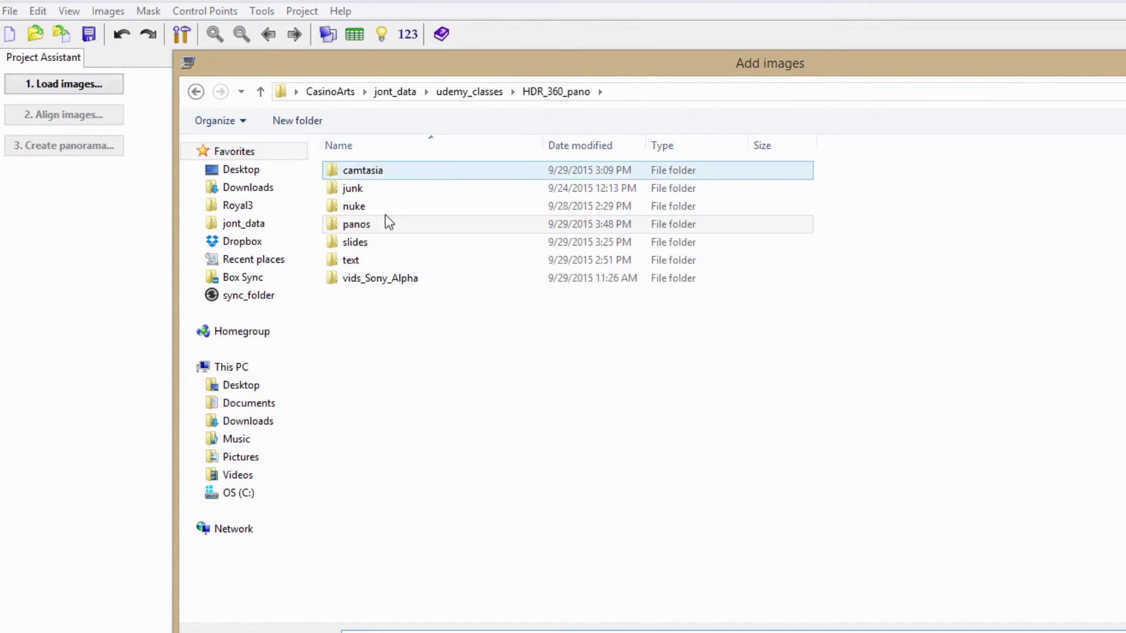
{"action": "double_click", "coordinate": [367, 226]}
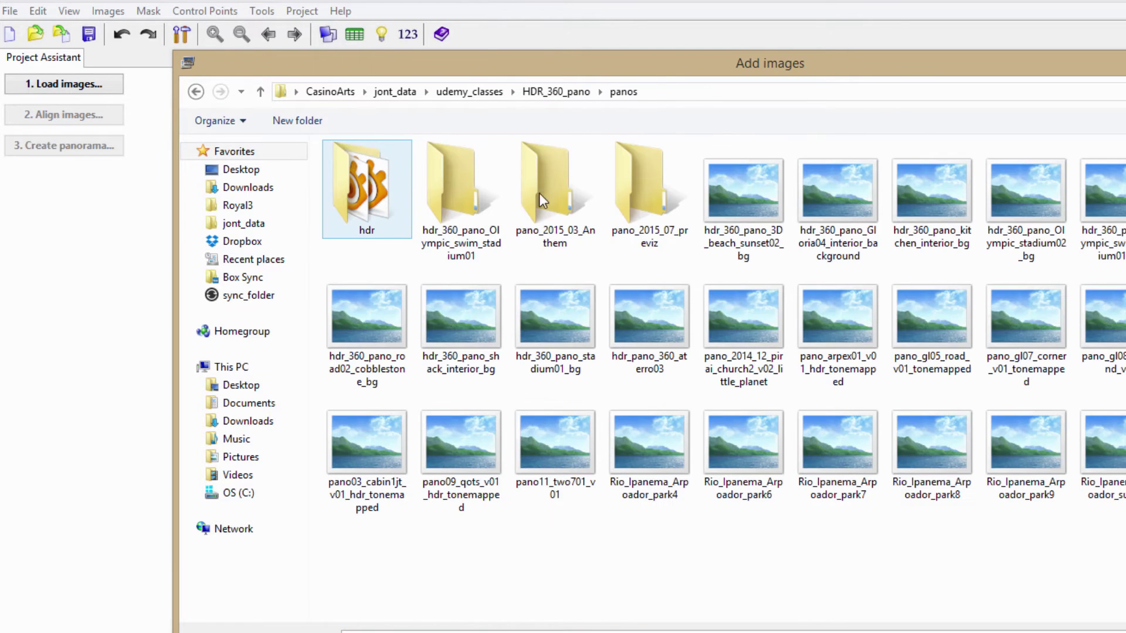
{"action": "double_click", "coordinate": [546, 193]}
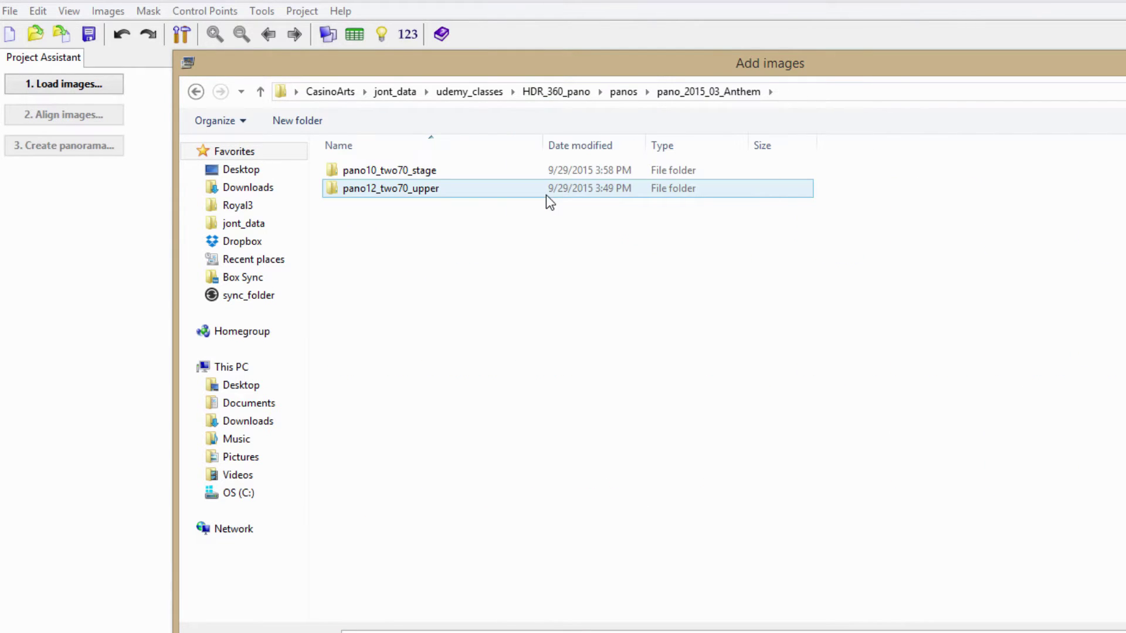
{"action": "double_click", "coordinate": [422, 170]}
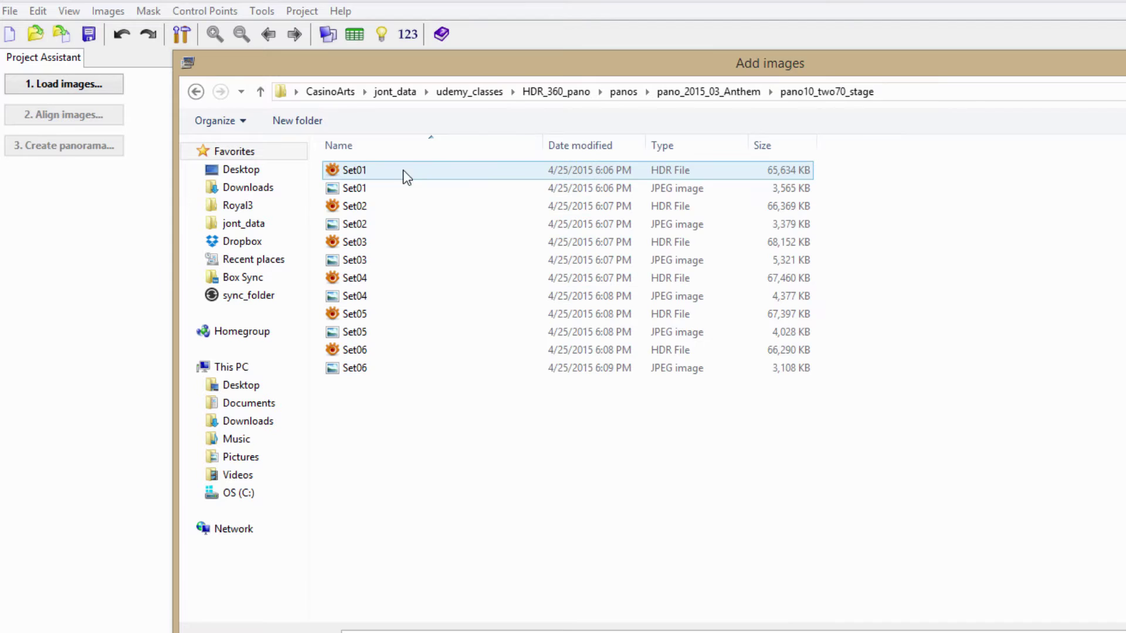
{"action": "left_click", "coordinate": [665, 147]}
{"action": "left_click", "coordinate": [360, 278]}
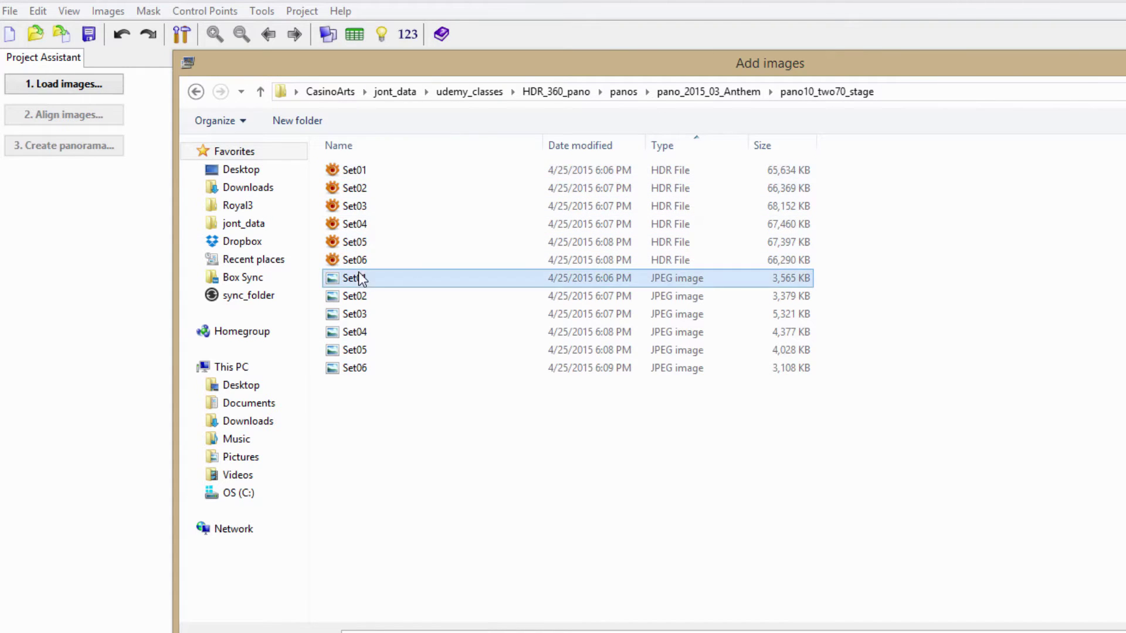
{"action": "left_click", "coordinate": [354, 367], "text": "shift"}
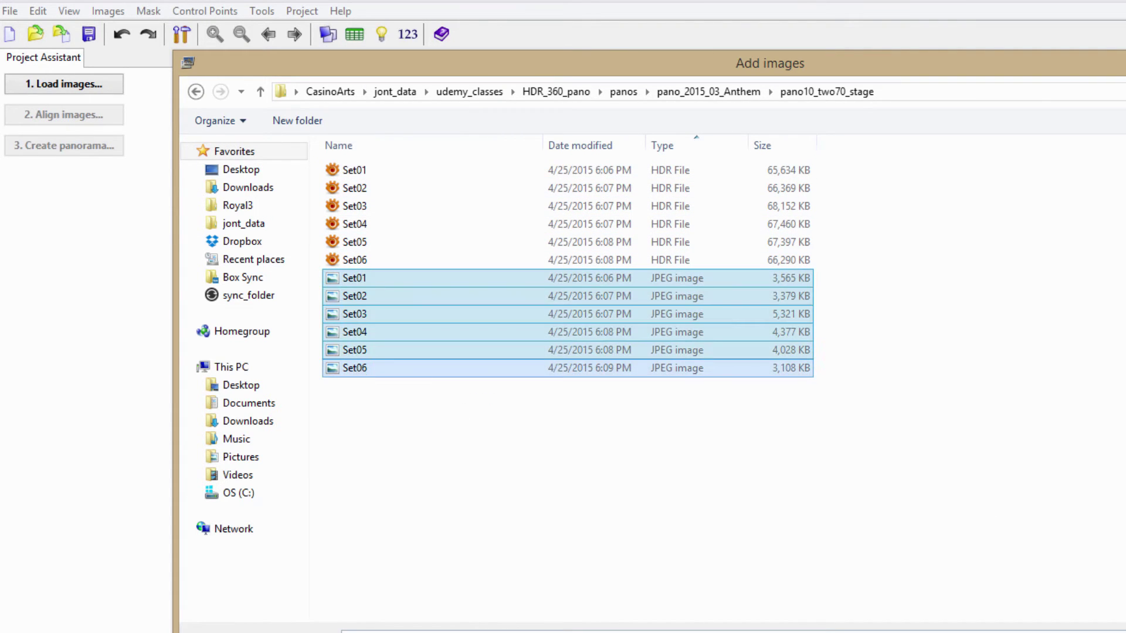
{"action": "key", "text": "Return"}
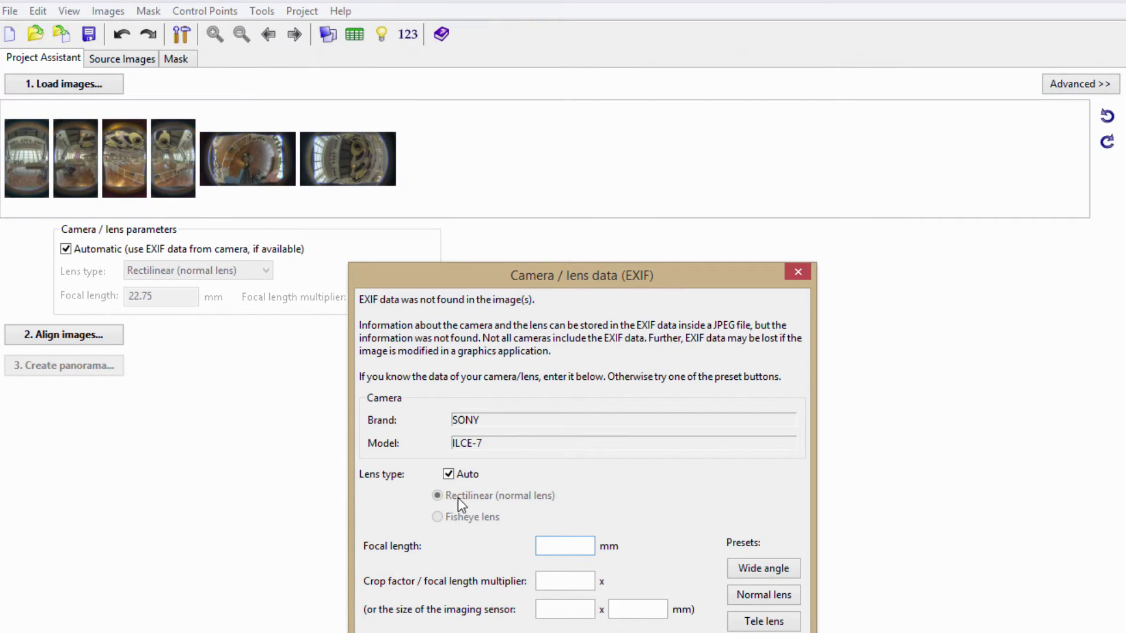
Step: Define the lens as 8 mm focal length with crop factor 1, then view image 0's crop
{"action": "left_click", "coordinate": [547, 551]}
{"action": "type", "text": "8"}
{"action": "key", "text": "Tab"}
{"action": "type", "text": "1"}
{"action": "key", "text": "Tab"}
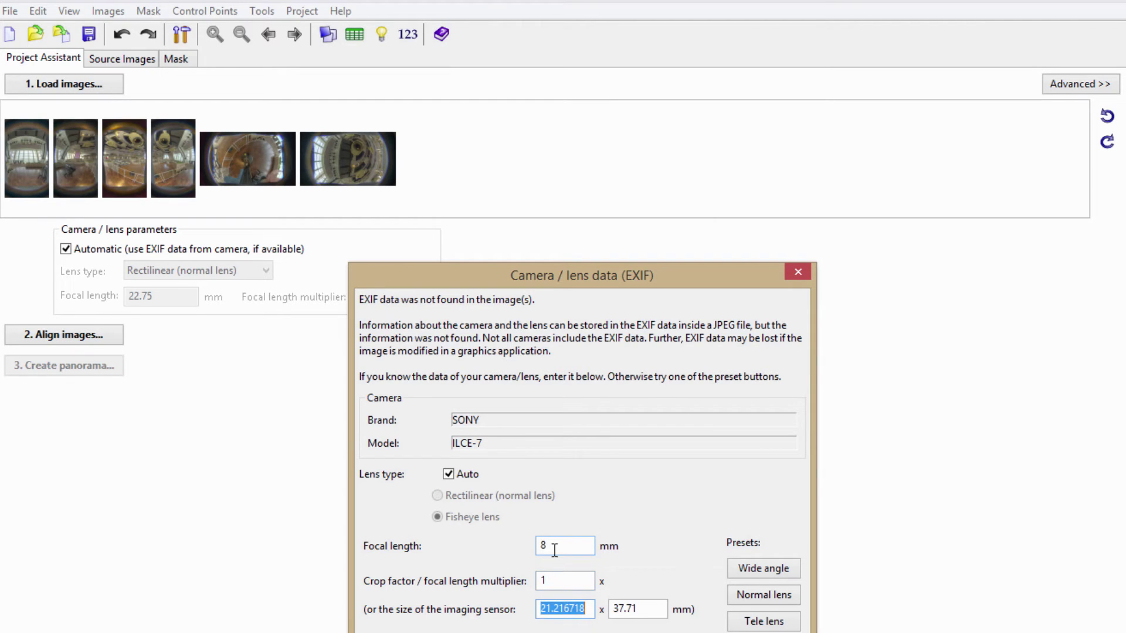
{"action": "key", "text": "Return"}
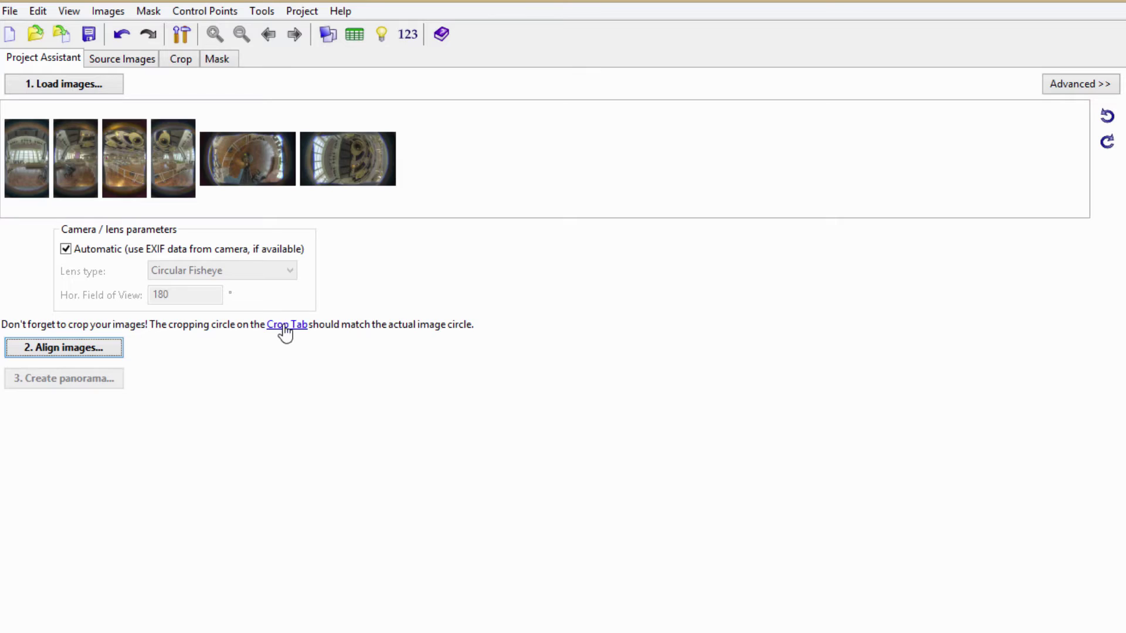
{"action": "left_click", "coordinate": [286, 326]}
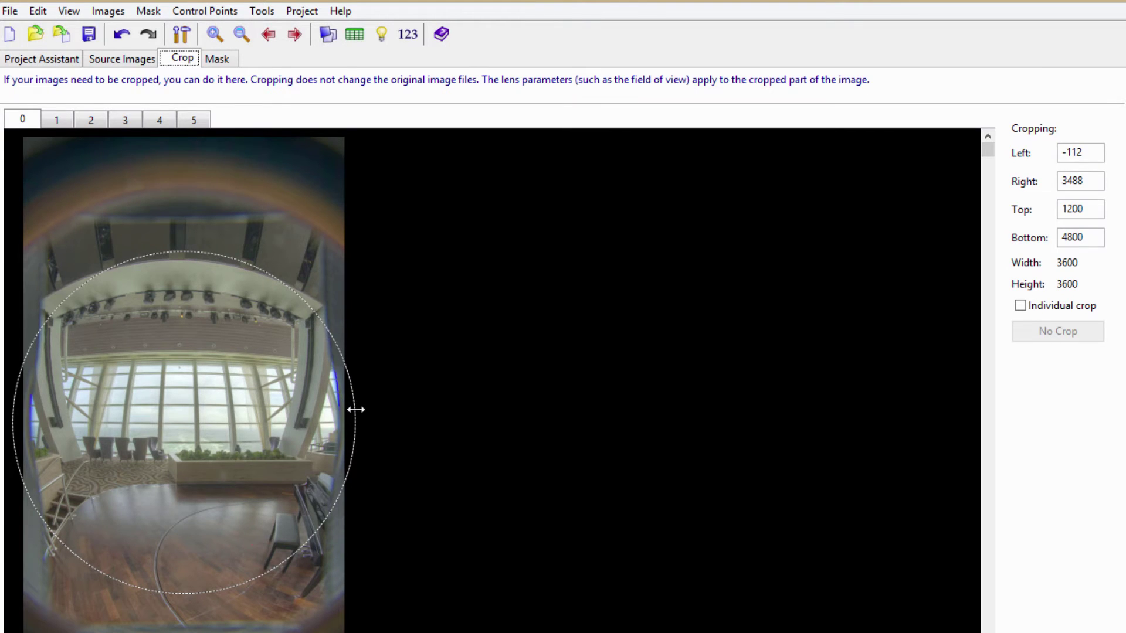
Step: Fit image 0's crop circle to the fisheye image circle at 3375 × 3375 px
{"action": "left_click_drag", "start_coordinate": [353, 407], "coordinate": [344, 414]}
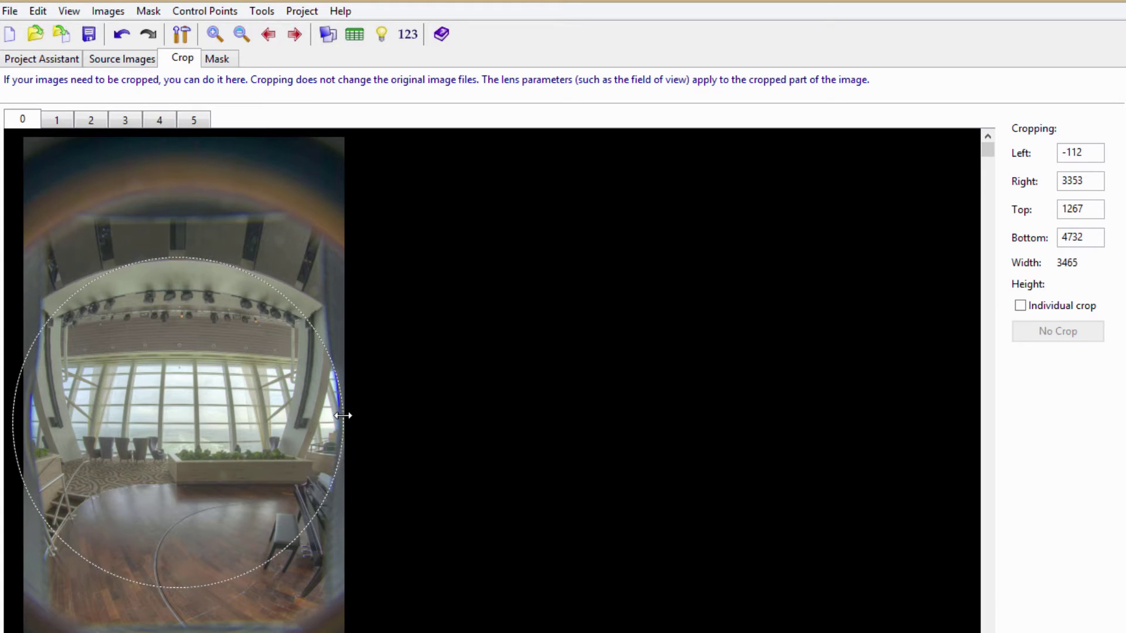
{"action": "left_click_drag", "start_coordinate": [216, 420], "coordinate": [217, 420]}
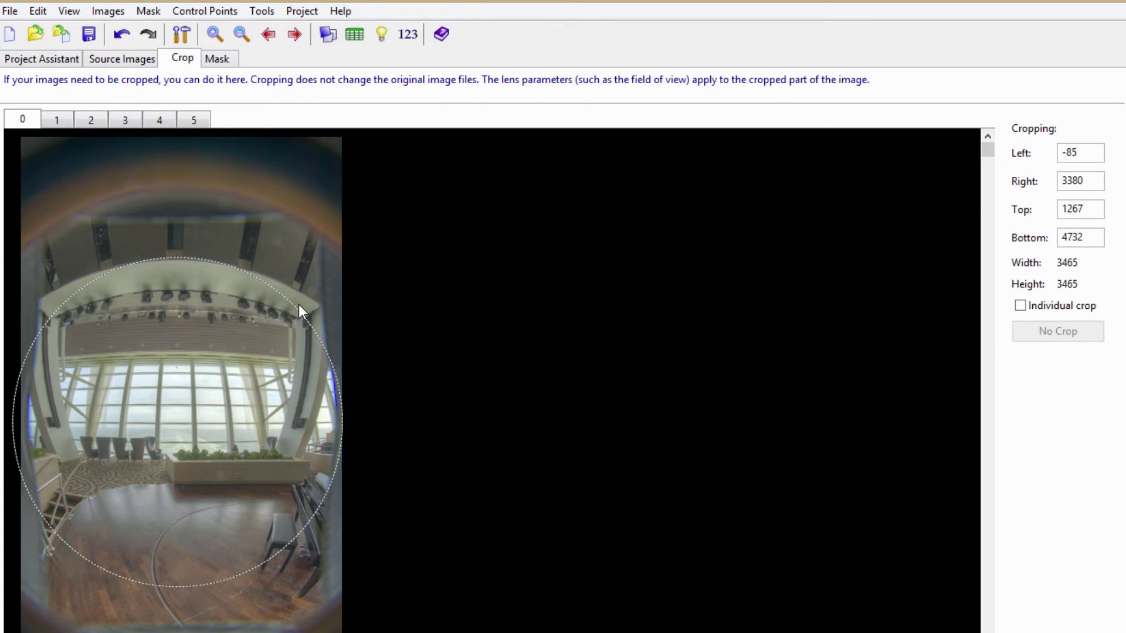
{"action": "left_click_drag", "start_coordinate": [293, 304], "coordinate": [291, 307]}
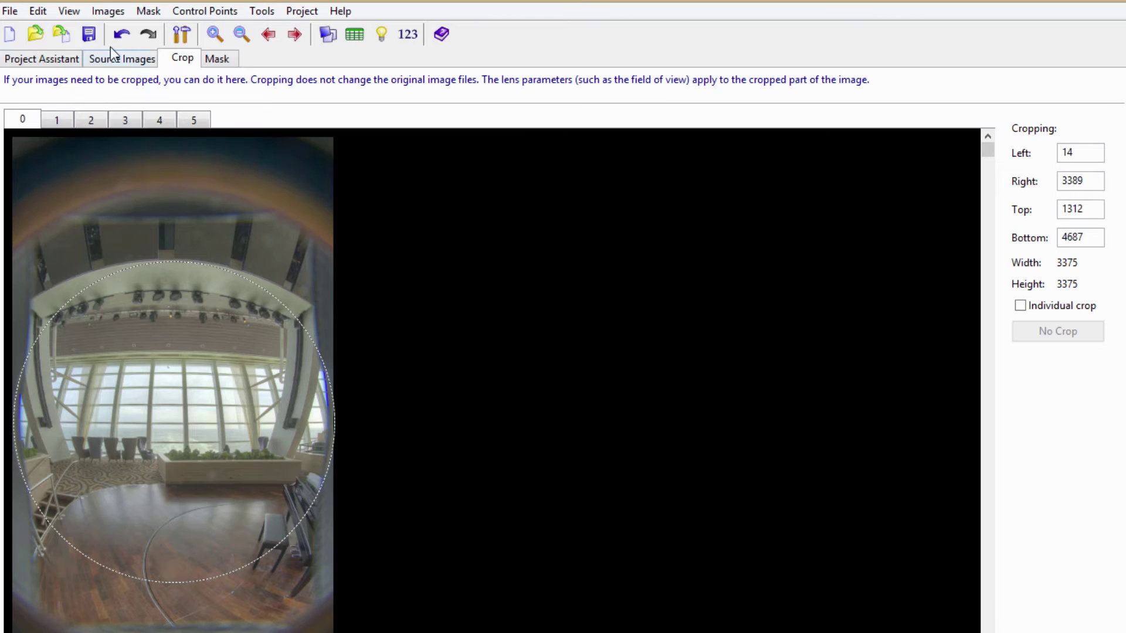
{"action": "left_click", "coordinate": [18, 62]}
Step: Align the images and rotate the panorama in 10° yaw steps to centre the stage windows
{"action": "left_click", "coordinate": [112, 346]}
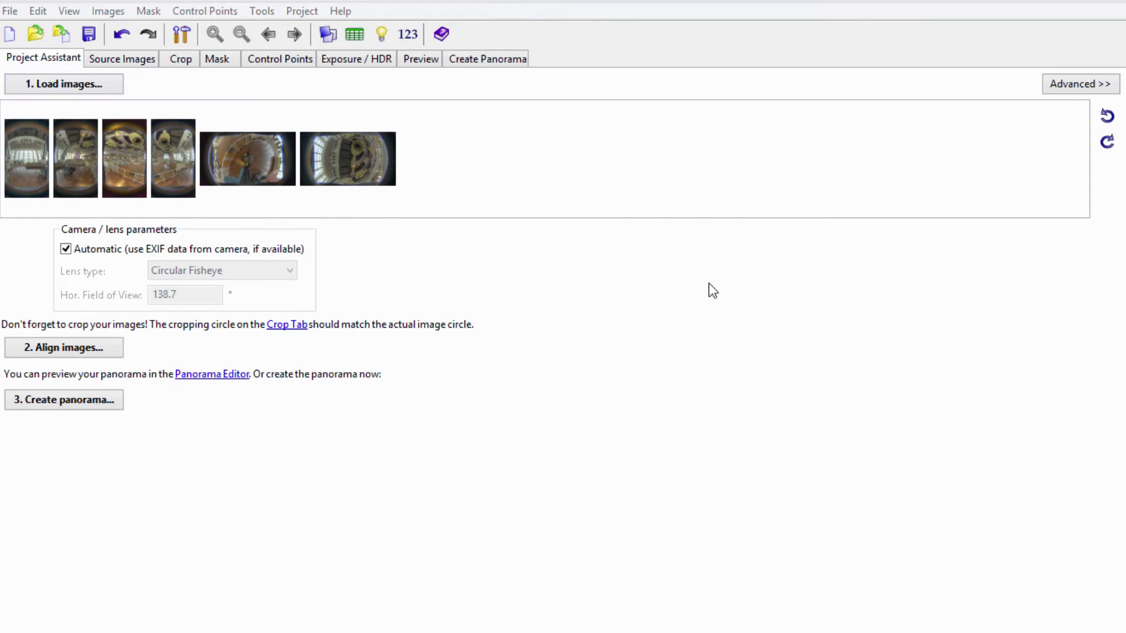
{"action": "left_click", "coordinate": [68, 350]}
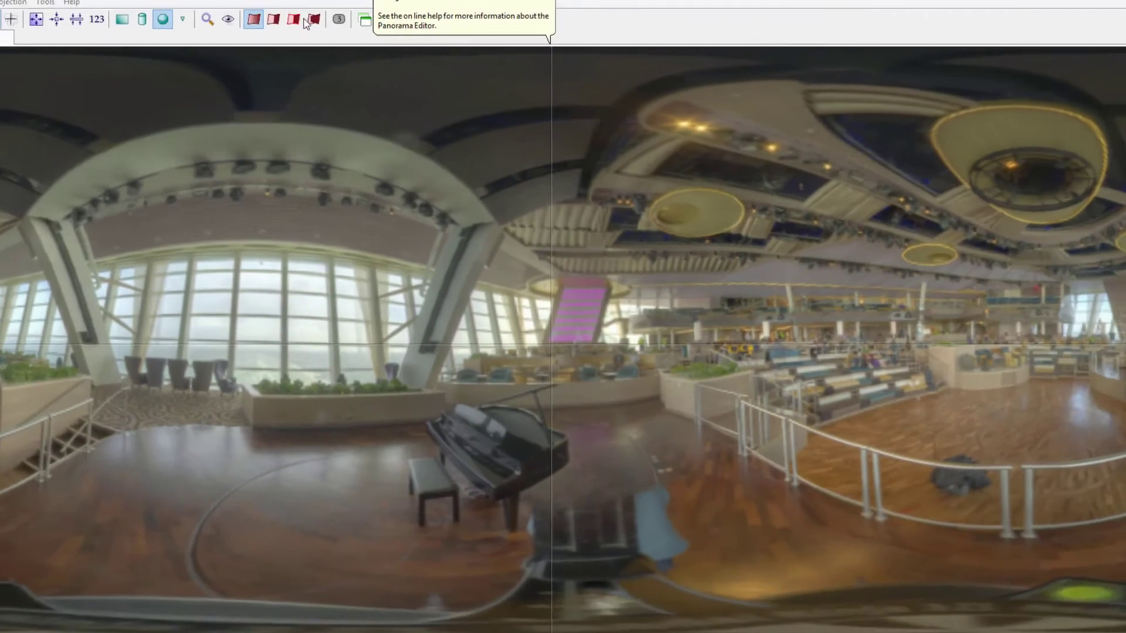
{"action": "left_click", "coordinate": [97, 18]}
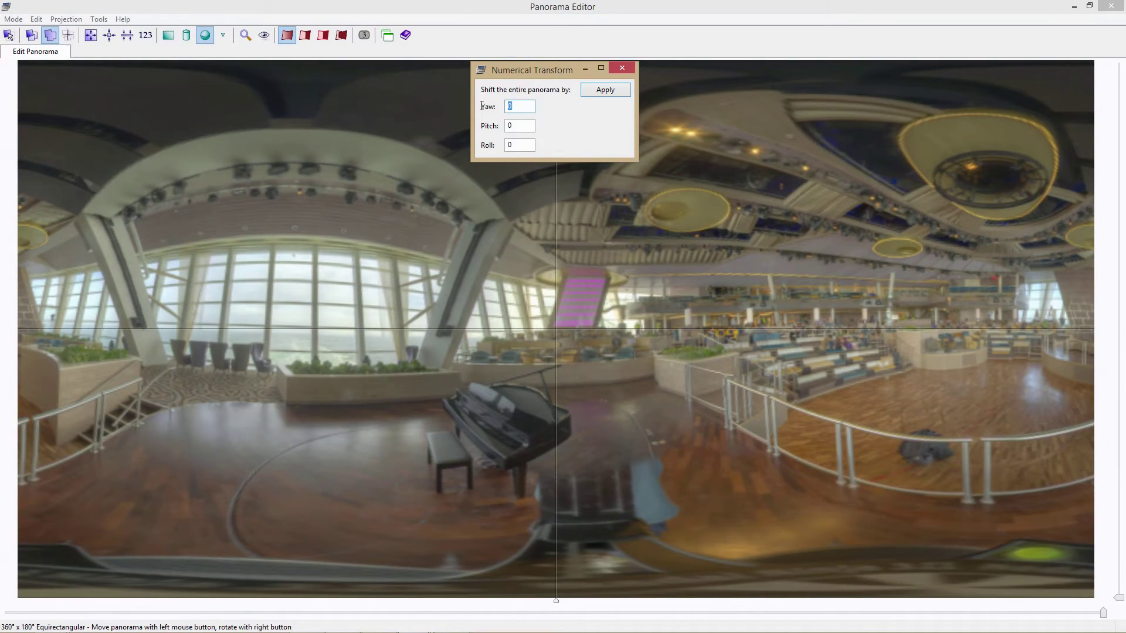
{"action": "left_click", "coordinate": [605, 89]}
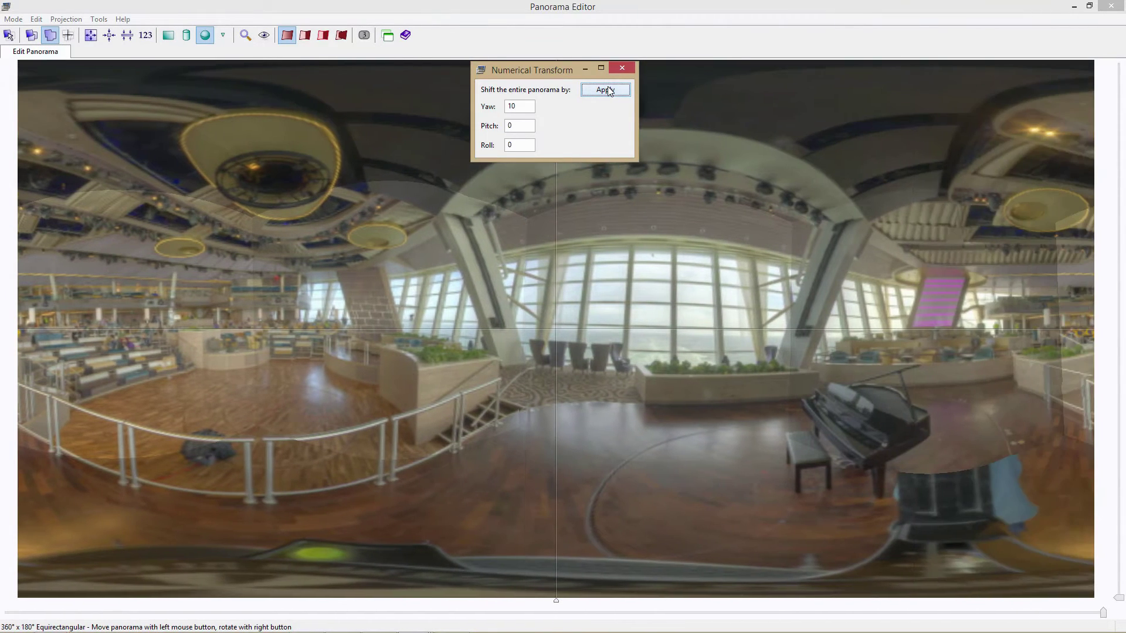
{"action": "left_click", "coordinate": [608, 91]}
{"action": "left_click", "coordinate": [608, 90]}
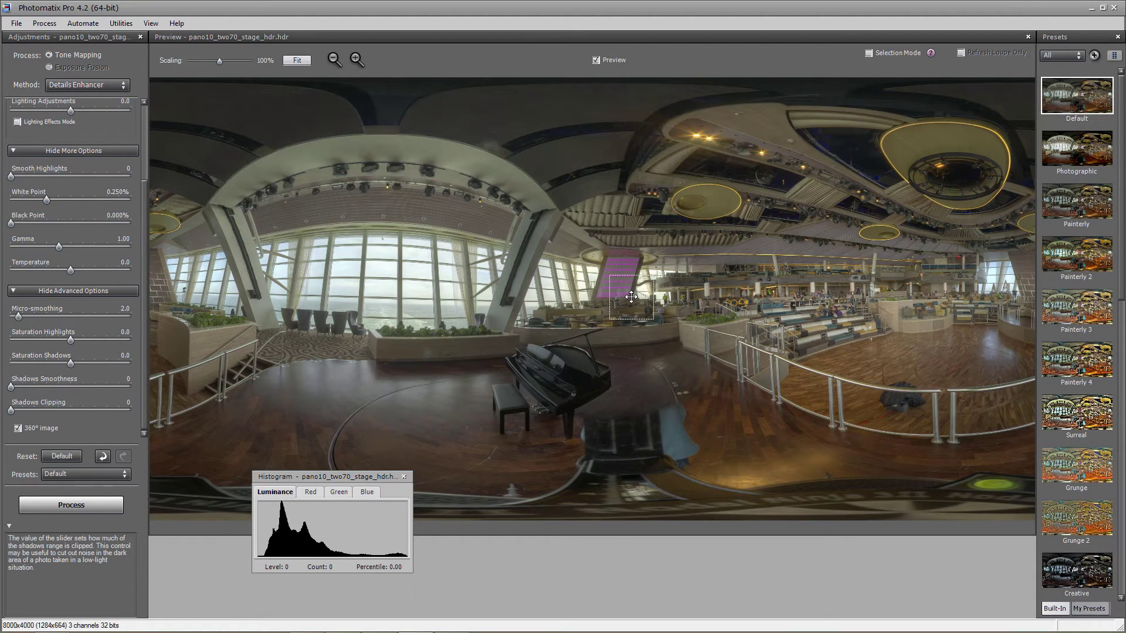
Step: Return to the Default preset, enable the 360° image option and tone map the stage panorama
{"action": "left_click", "coordinate": [1077, 148]}
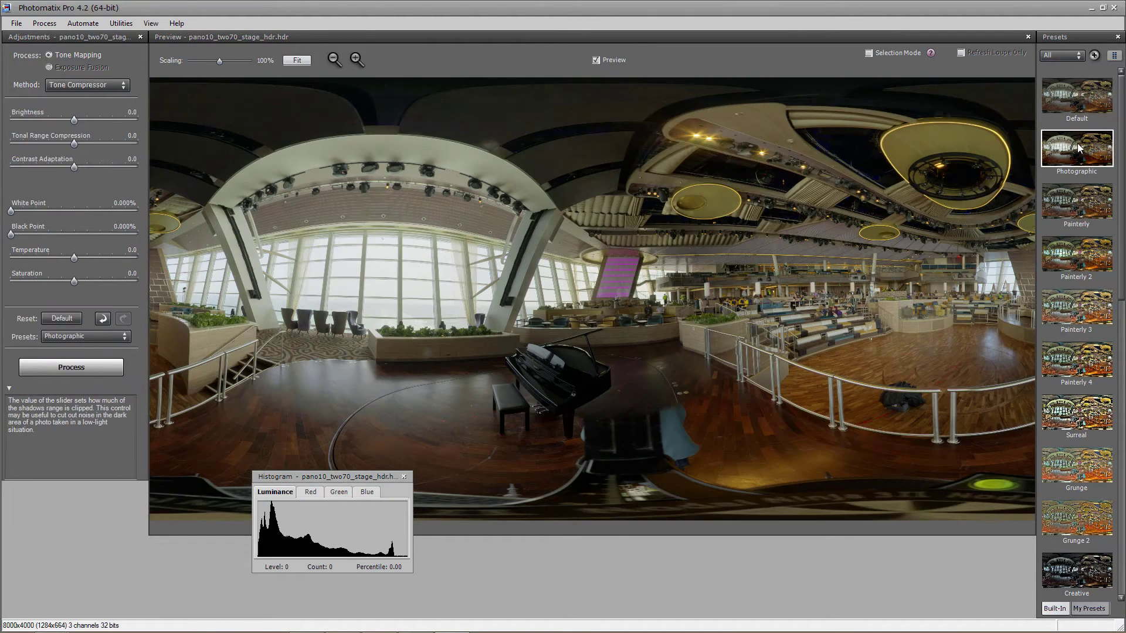
{"action": "left_click", "coordinate": [1082, 95]}
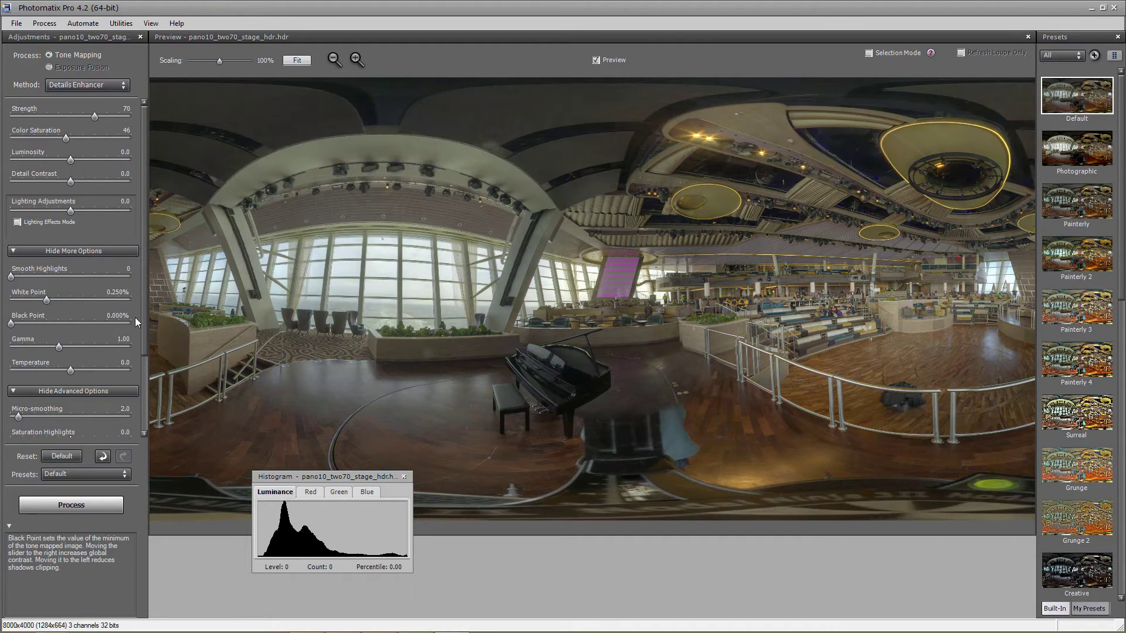
{"action": "left_click_drag", "start_coordinate": [144, 317], "coordinate": [149, 407]}
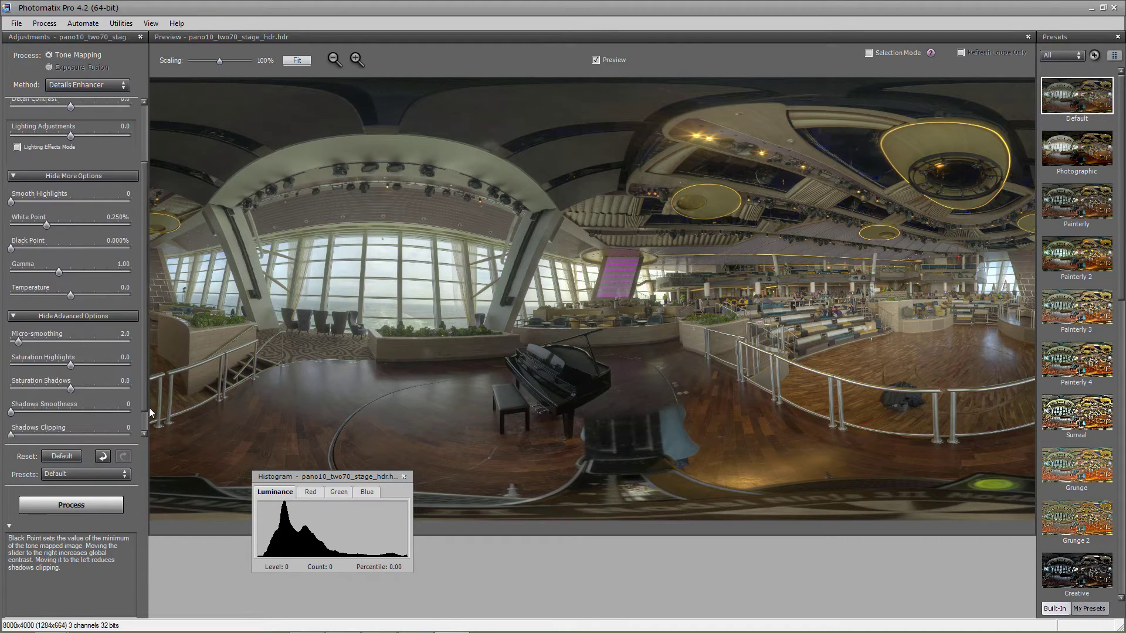
{"action": "left_click", "coordinate": [27, 432]}
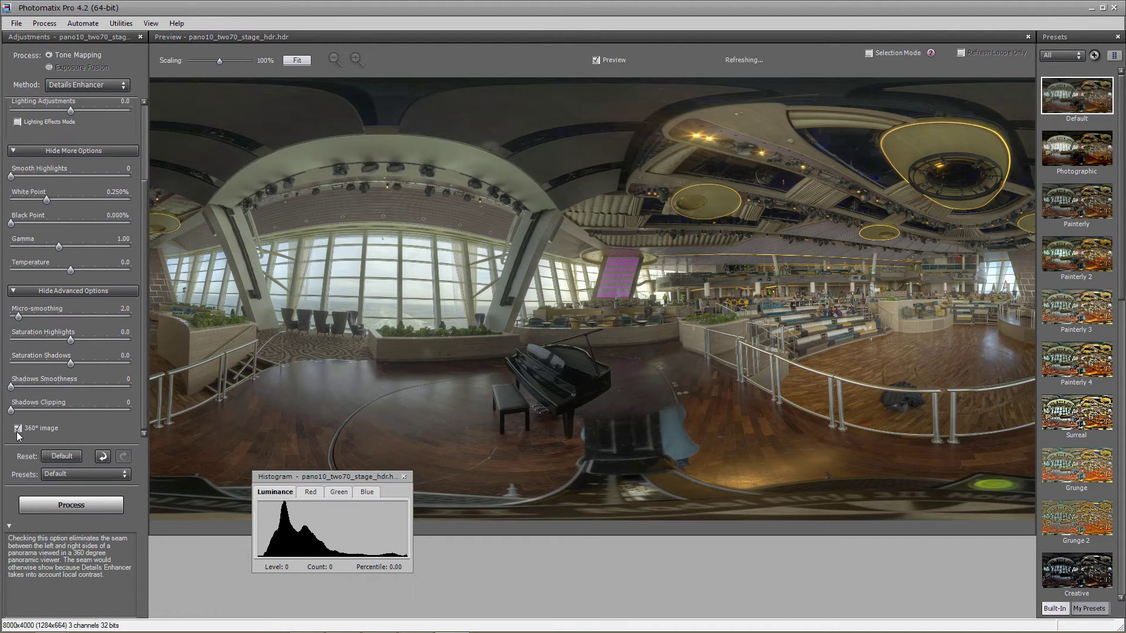
{"action": "left_click", "coordinate": [103, 505]}
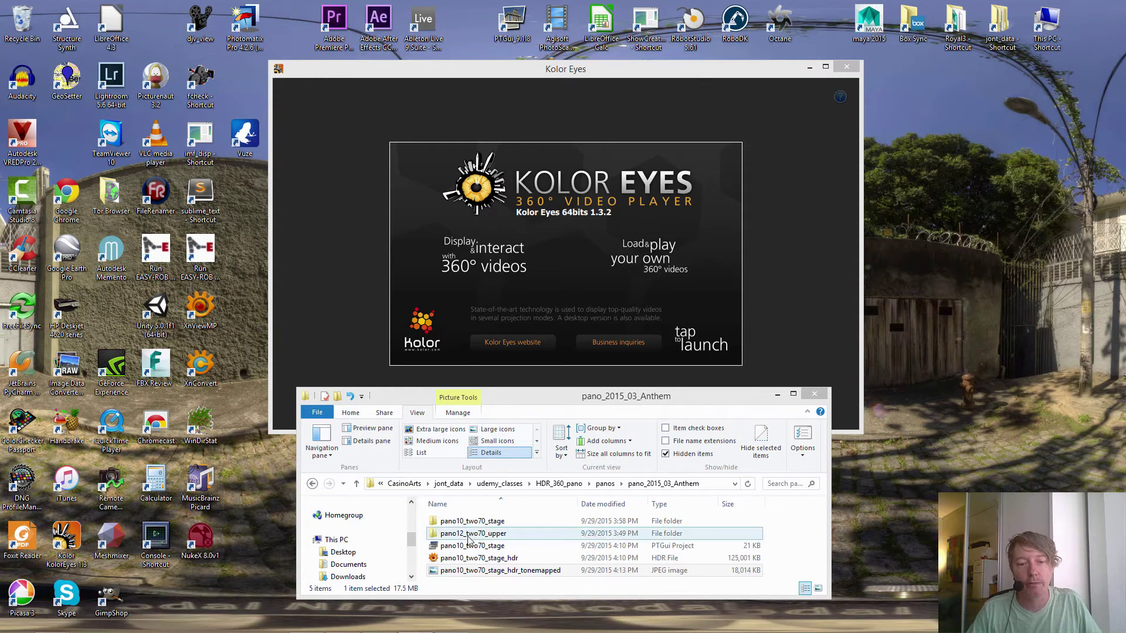
Step: Open the tonemapped stage JPEG in Kolor Eyes and turn the view toward the central stage
{"action": "left_click", "coordinate": [459, 571]}
{"action": "left_click_drag", "start_coordinate": [459, 573], "coordinate": [755, 219]}
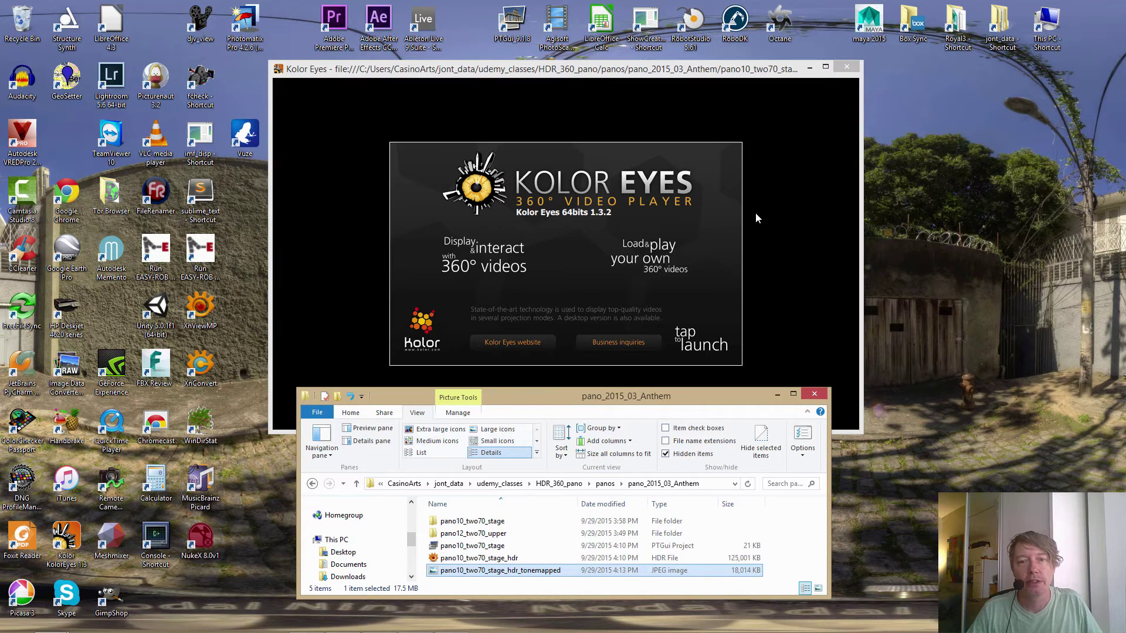
{"action": "left_click", "coordinate": [578, 70]}
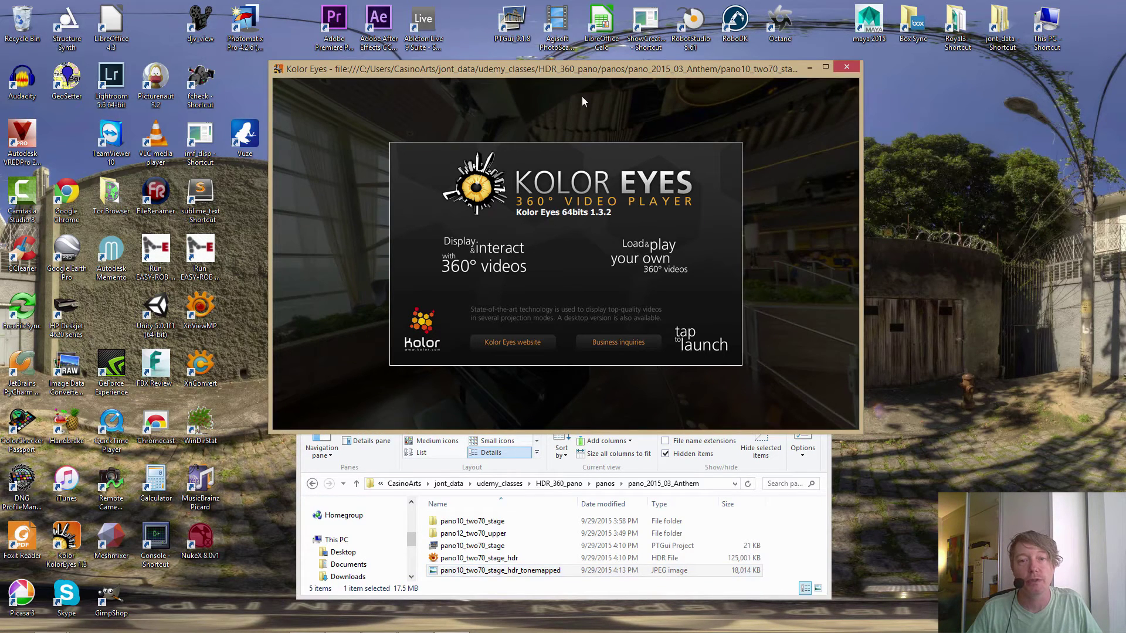
{"action": "left_click", "coordinate": [548, 203]}
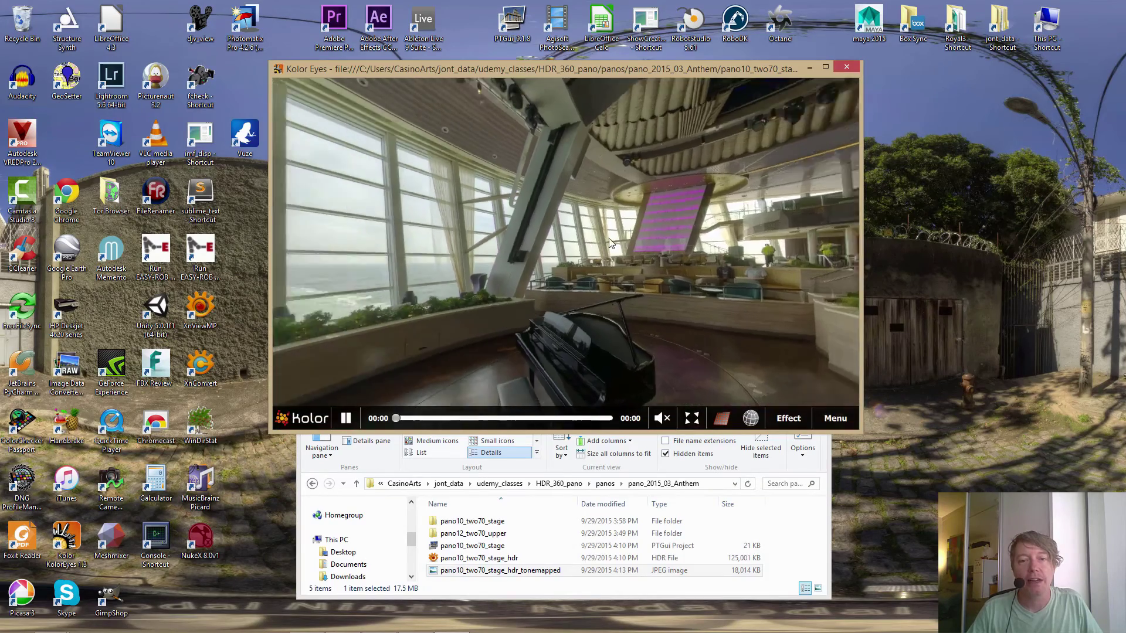
{"action": "left_click_drag", "start_coordinate": [609, 243], "coordinate": [305, 244]}
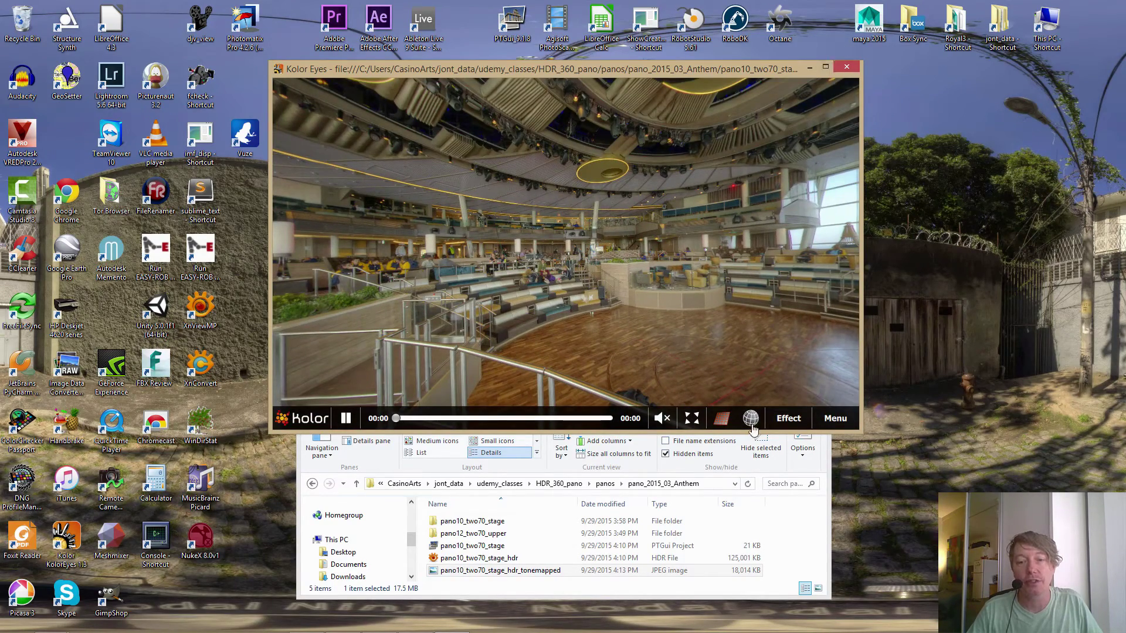
Step: Go full screen and inspect the windows, piano and floor around the tripod base
{"action": "left_click", "coordinate": [690, 419]}
{"action": "left_click_drag", "start_coordinate": [987, 224], "coordinate": [422, 213]}
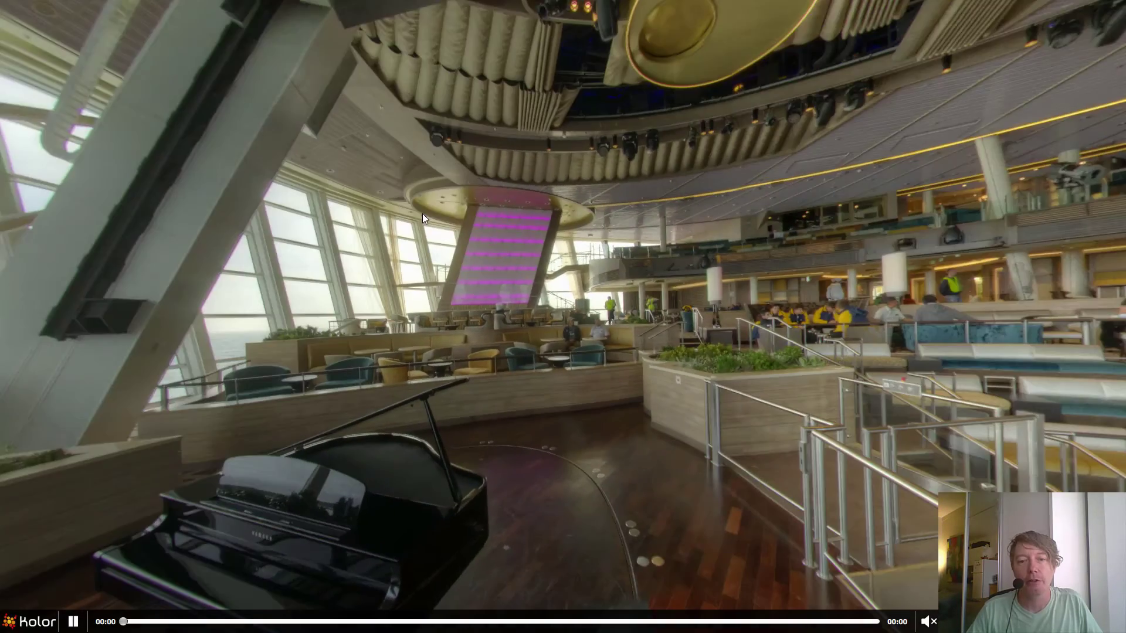
{"action": "left_click_drag", "start_coordinate": [743, 428], "coordinate": [712, 238]}
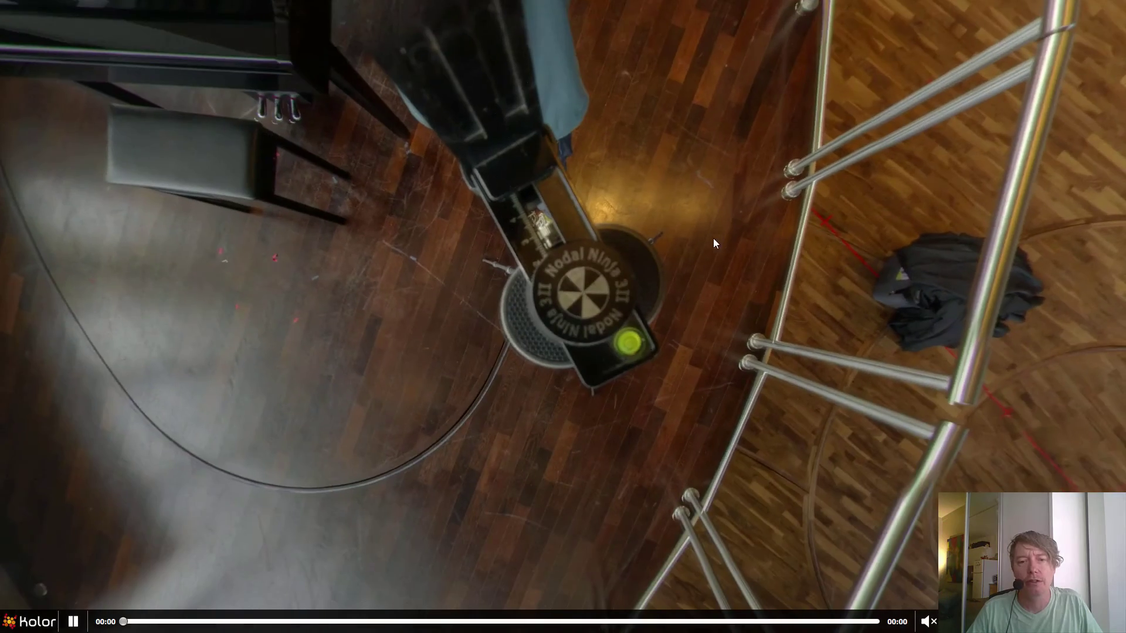
{"action": "left_click_drag", "start_coordinate": [624, 344], "coordinate": [660, 174]}
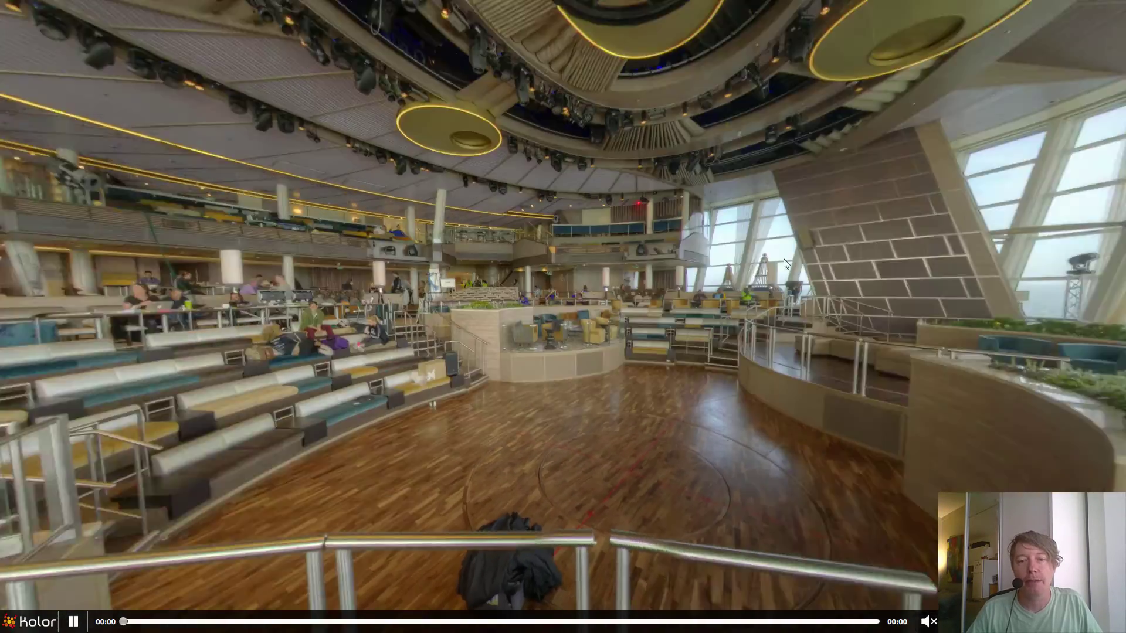
{"action": "left_click_drag", "start_coordinate": [784, 264], "coordinate": [897, 513]}
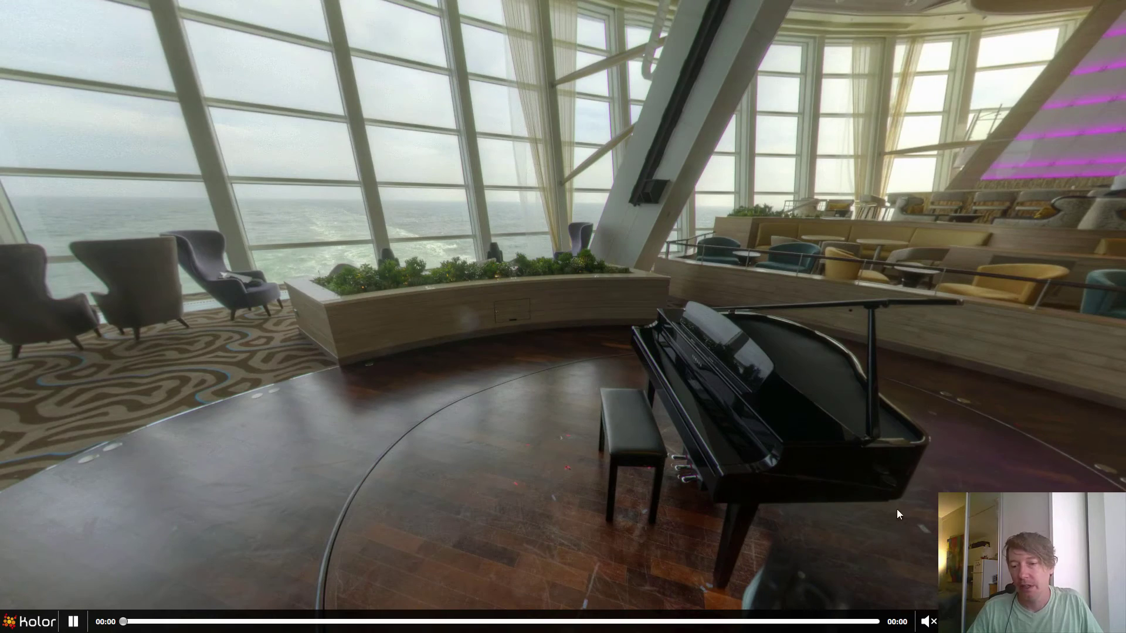
Step: Swing around to the seating, ceiling and a wide little-planet view, ending on the piano
{"action": "left_click_drag", "start_coordinate": [797, 330], "coordinate": [719, 321]}
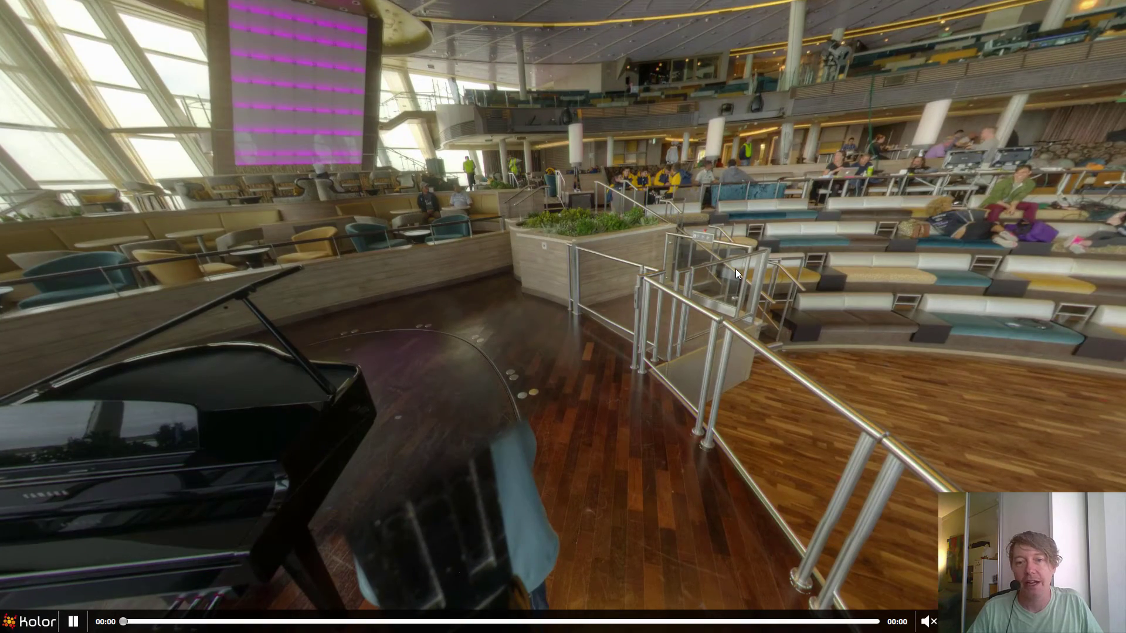
{"action": "scroll", "coordinate": [735, 269], "scroll_direction": "down", "scroll_amount": 5}
{"action": "left_click_drag", "start_coordinate": [737, 256], "coordinate": [515, 295]}
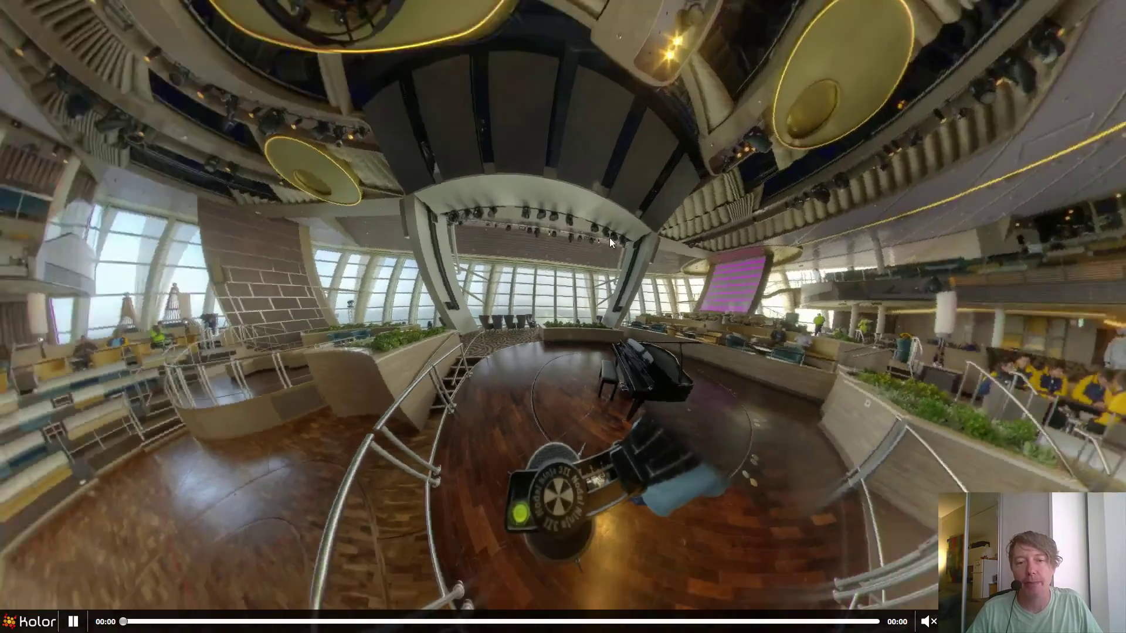
{"action": "left_click_drag", "start_coordinate": [628, 431], "coordinate": [694, 375]}
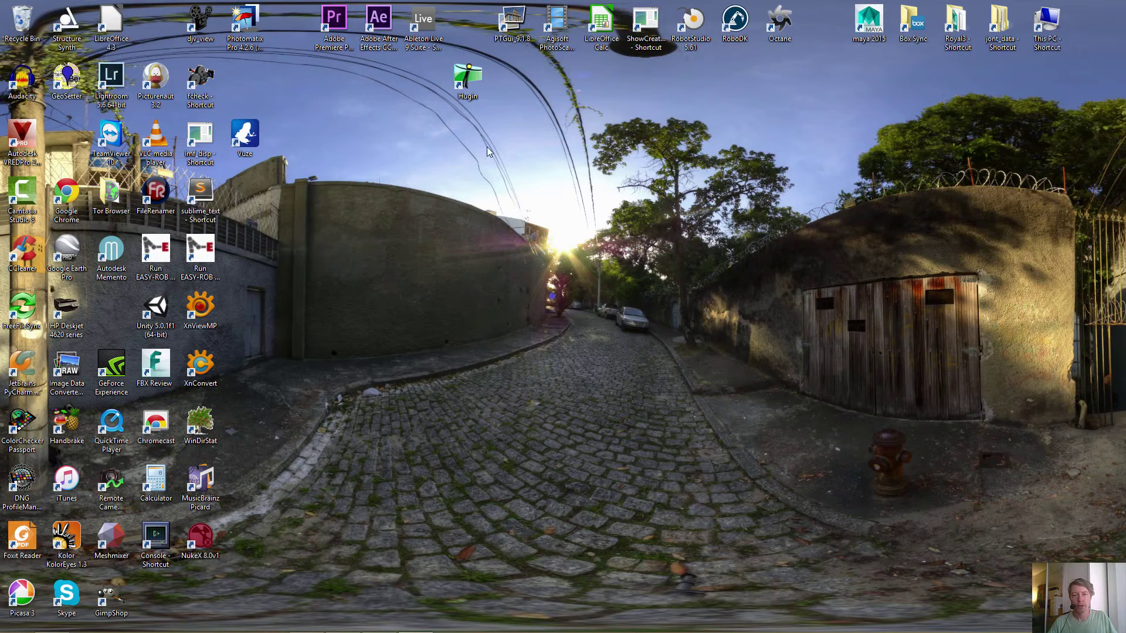
Step: Launch Hugin and dismiss the Tip of the Day
{"action": "double_click", "coordinate": [467, 78]}
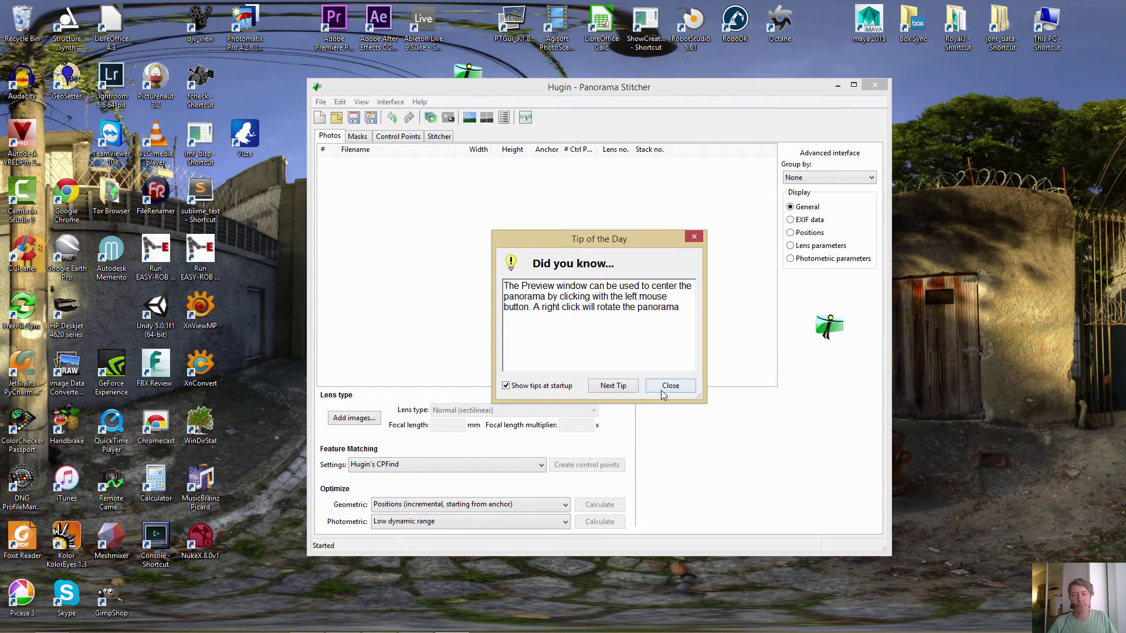
{"action": "left_click", "coordinate": [659, 387]}
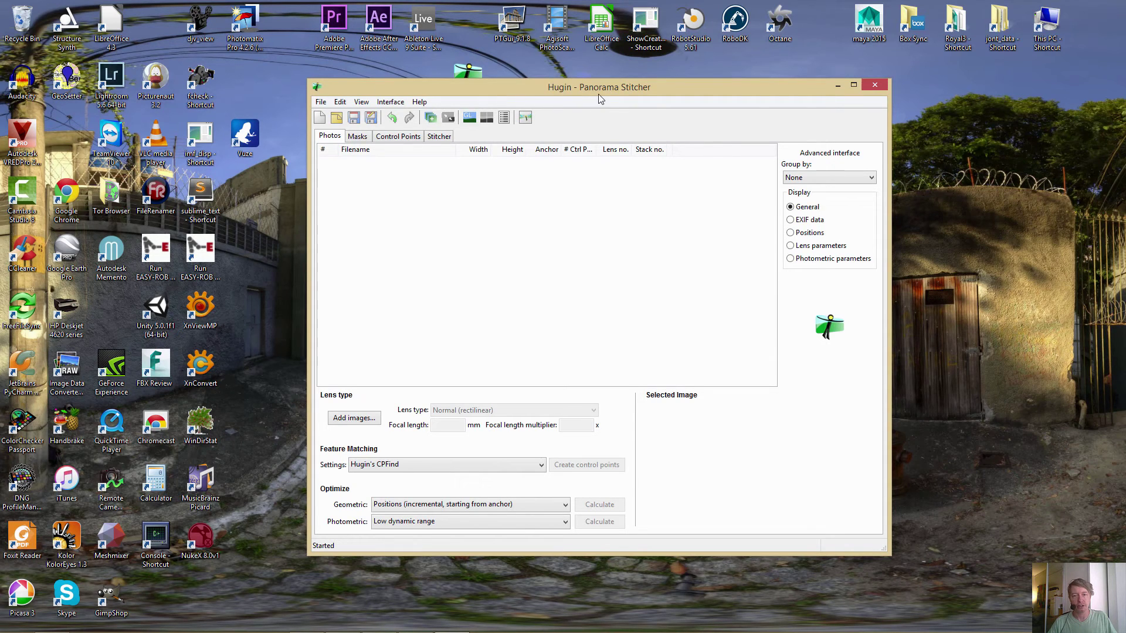
{"action": "left_click", "coordinate": [320, 102]}
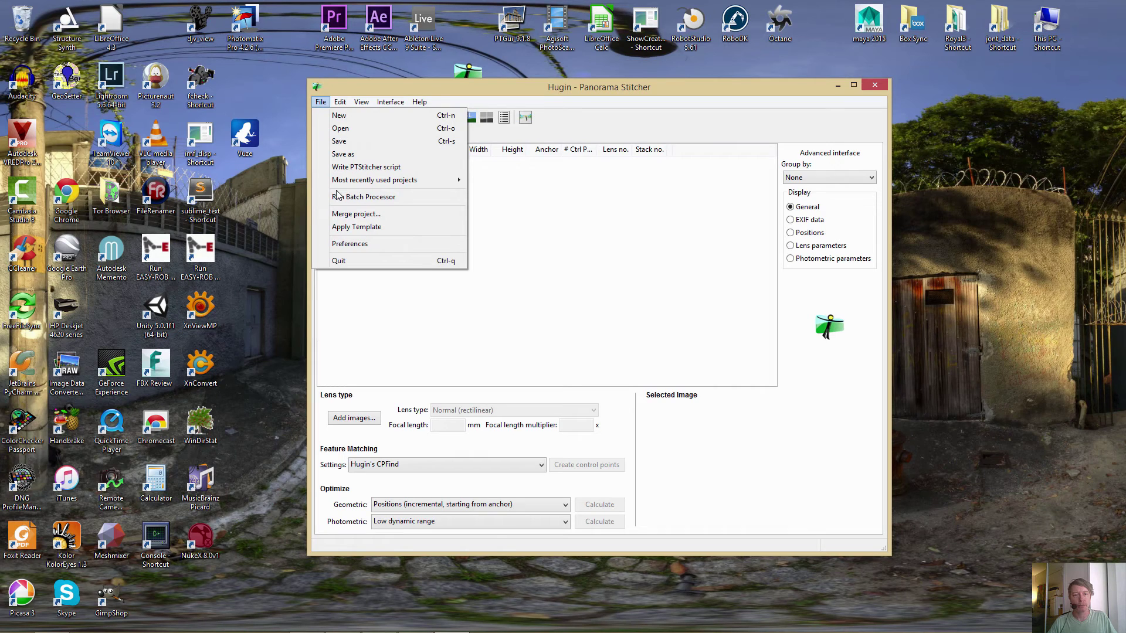
{"action": "left_click", "coordinate": [385, 87]}
Step: Add the ten Set01–Set10 JPEGs with an 8 mm focal length
{"action": "left_click", "coordinate": [428, 121]}
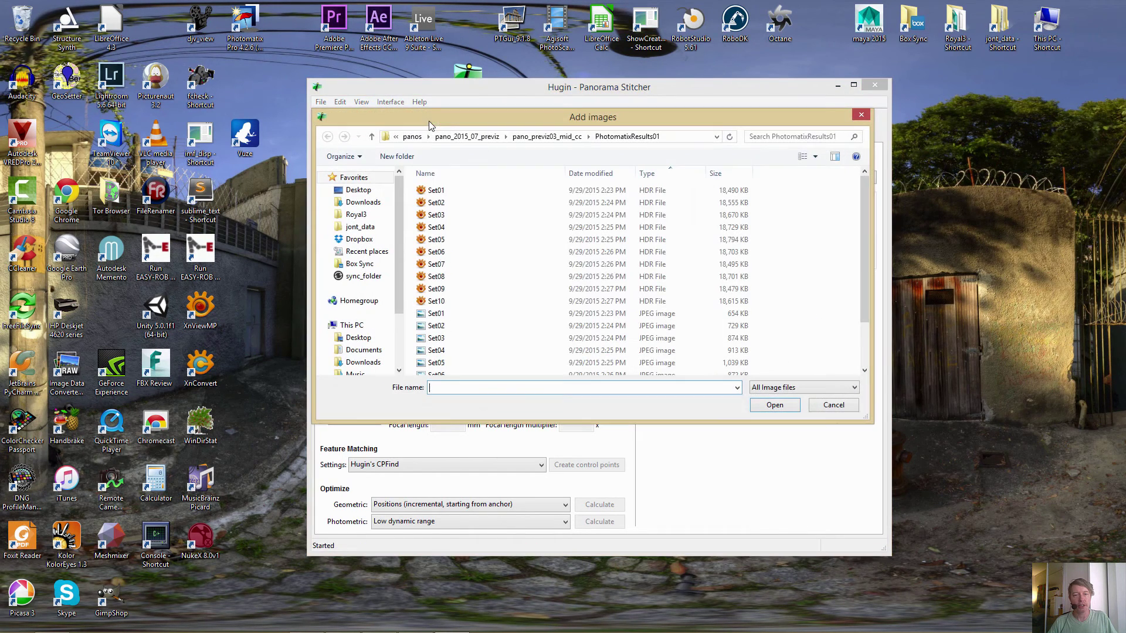
{"action": "left_click", "coordinate": [437, 314]}
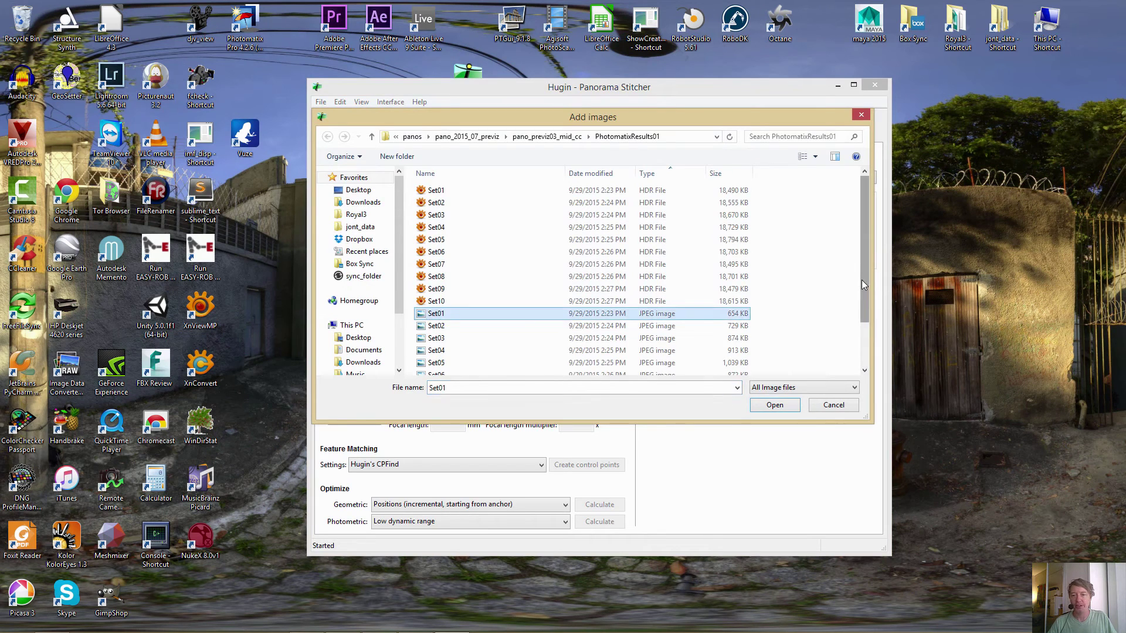
{"action": "scroll", "coordinate": [861, 281], "scroll_direction": "down", "scroll_amount": 2}
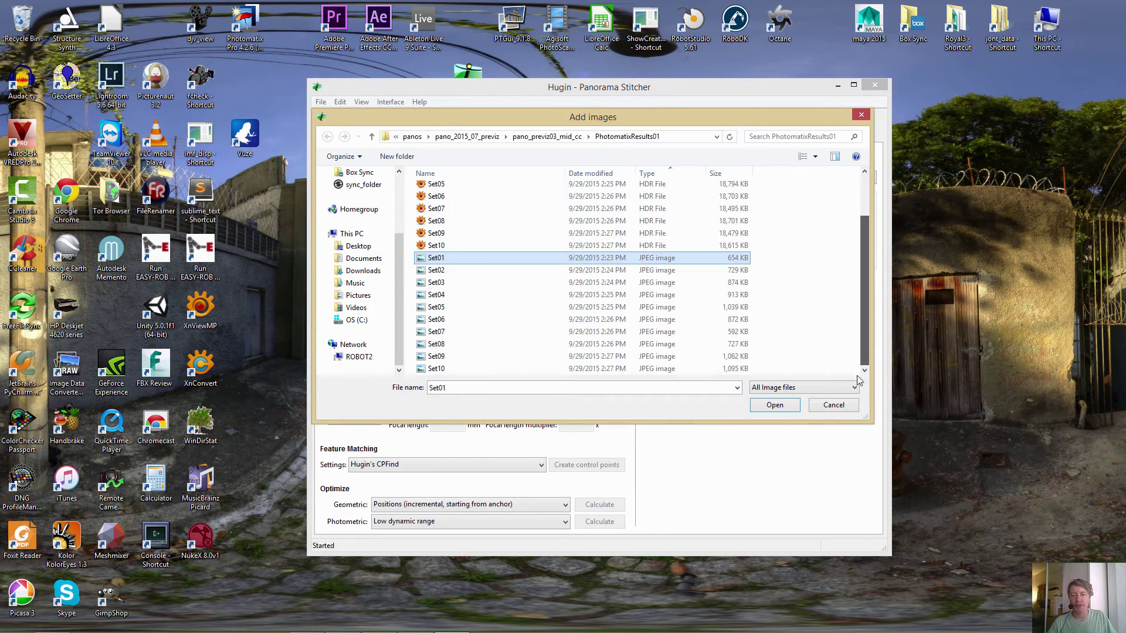
{"action": "left_click", "coordinate": [440, 371], "text": "shift"}
{"action": "left_click", "coordinate": [772, 405]}
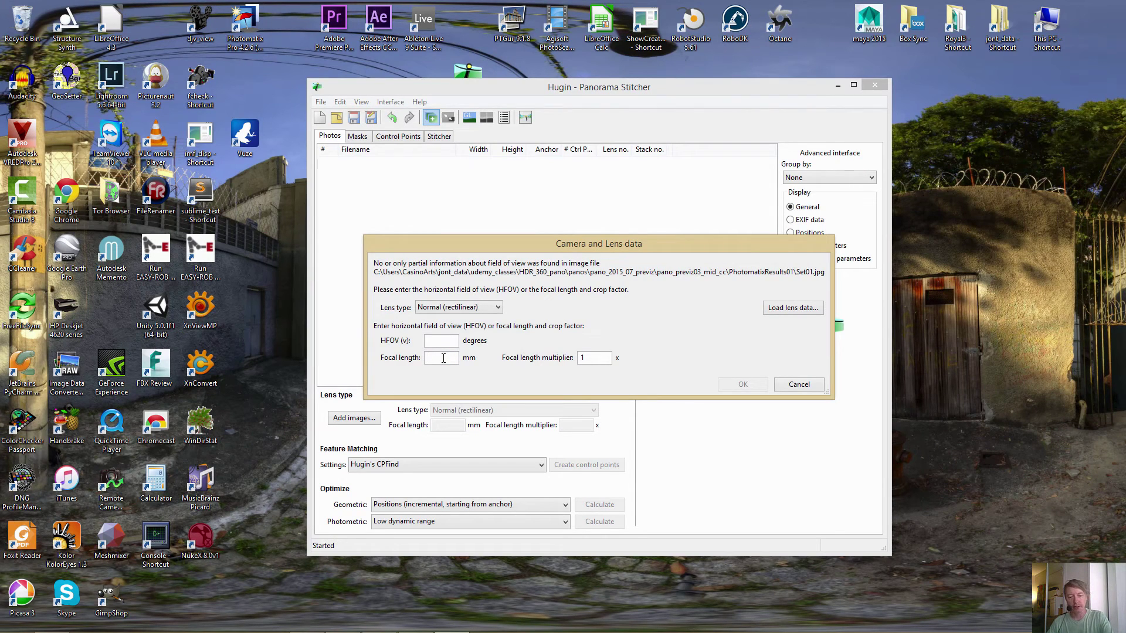
{"action": "type", "text": "8"}
{"action": "key", "text": "Return"}
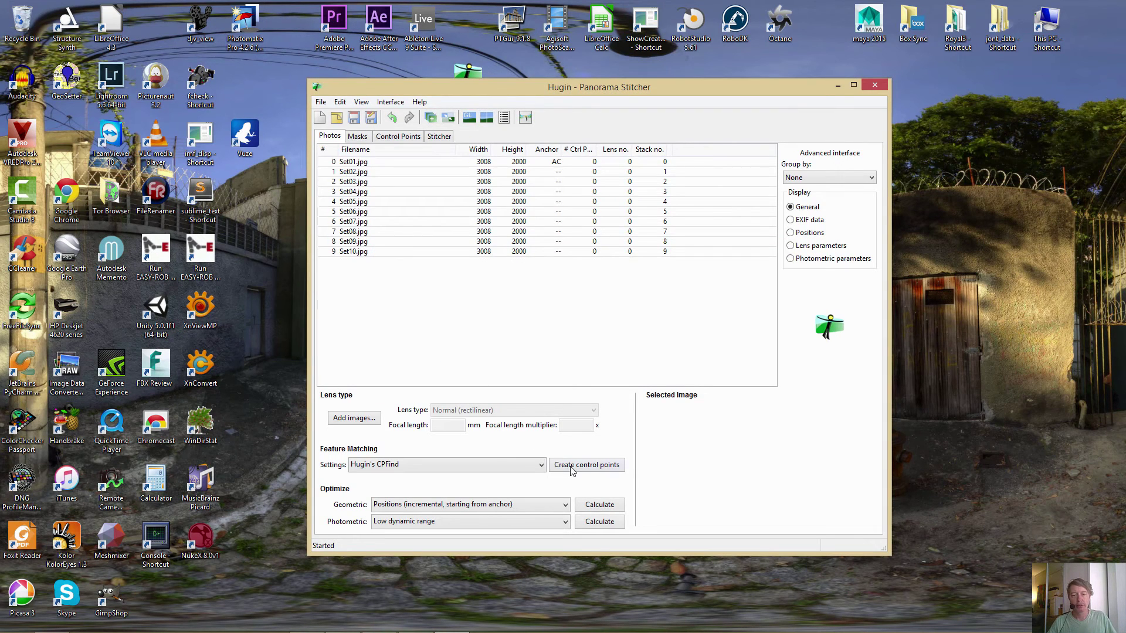
Step: Detect control points across all ten images and show the fast panorama preview
{"action": "left_click", "coordinate": [571, 467]}
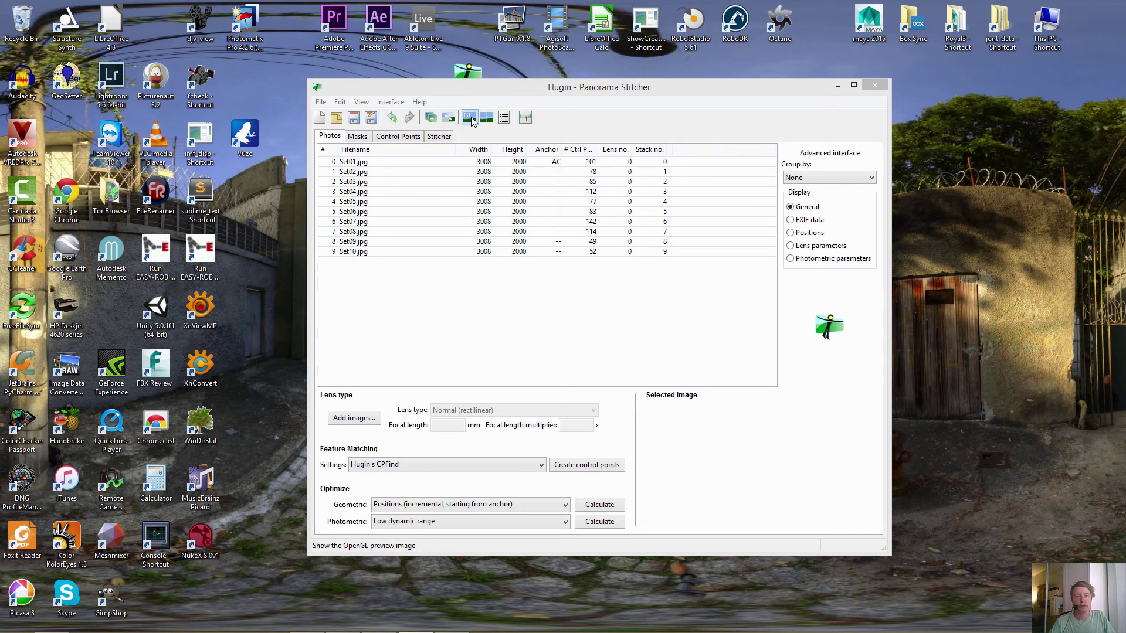
{"action": "left_click", "coordinate": [470, 118]}
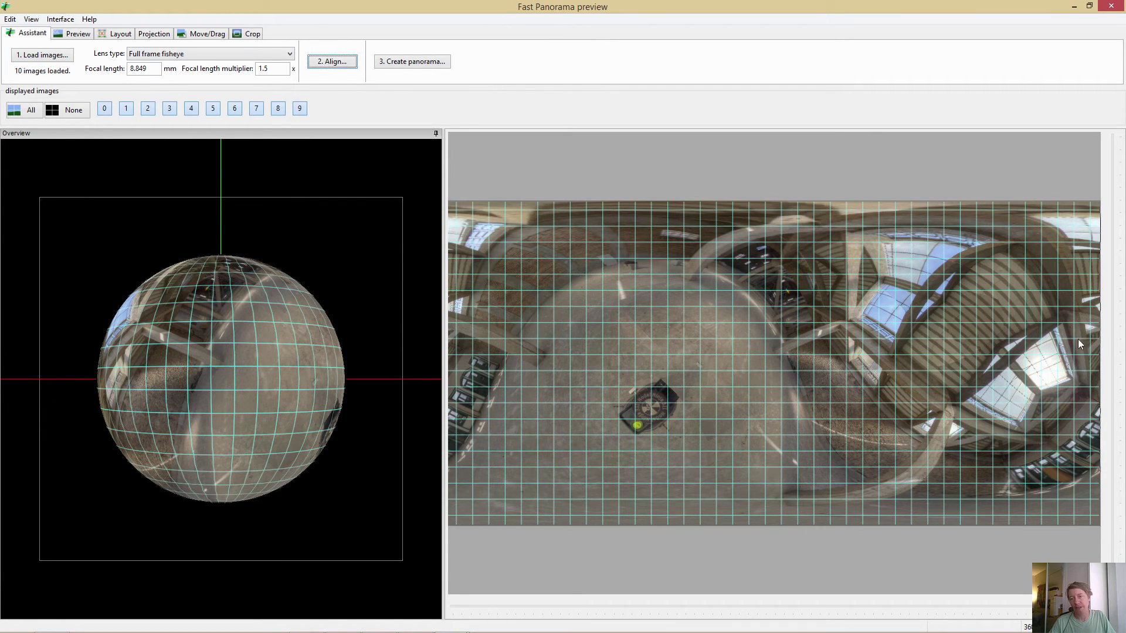
Step: Drag the preview panorama level and keep the Equirectangular 360×180 projection
{"action": "left_click", "coordinate": [199, 34]}
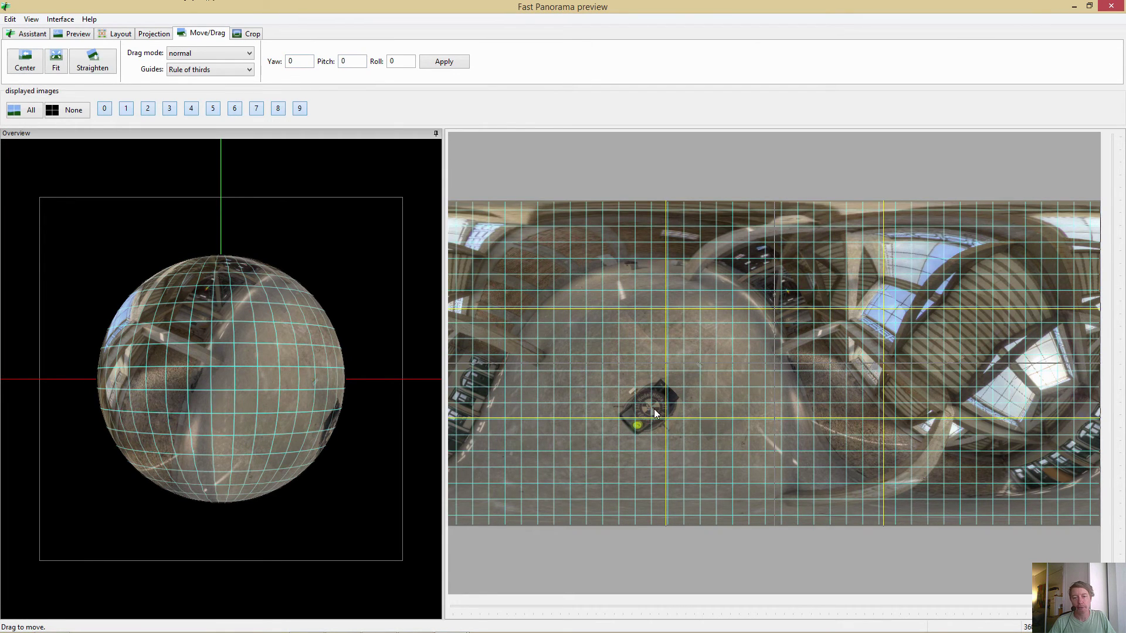
{"action": "mouse_move", "coordinate": [653, 404]}
{"action": "left_mouse_down"}
{"action": "mouse_move", "coordinate": [649, 495]}
{"action": "mouse_move", "coordinate": [682, 519]}
{"action": "mouse_move", "coordinate": [983, 529]}
{"action": "left_mouse_up"}
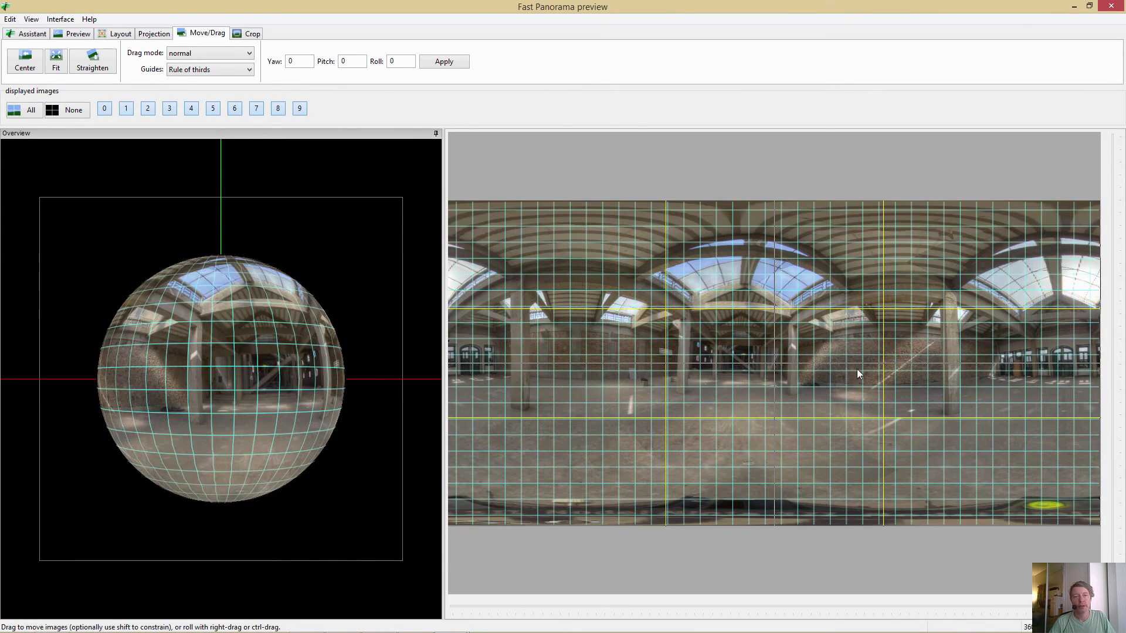
{"action": "left_click", "coordinate": [154, 34]}
{"action": "left_click", "coordinate": [182, 64]}
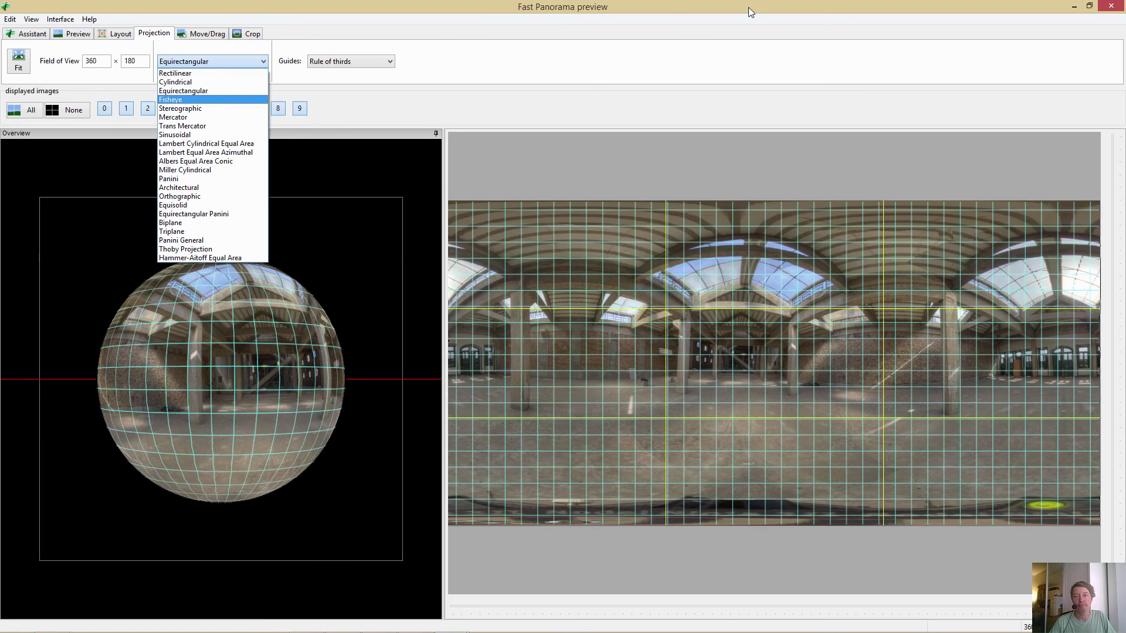
{"action": "left_click", "coordinate": [718, 10]}
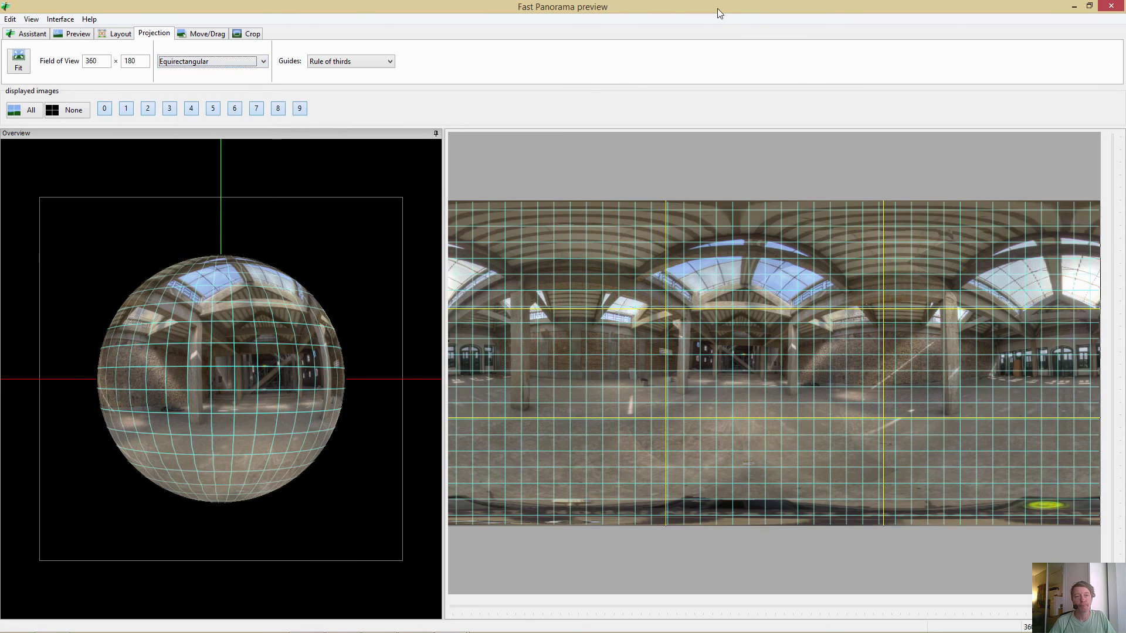
Step: Set the stitcher canvas to its optimal 6746 × 3373 size with matching crop
{"action": "left_click", "coordinate": [1118, 7]}
{"action": "left_click", "coordinate": [439, 137]}
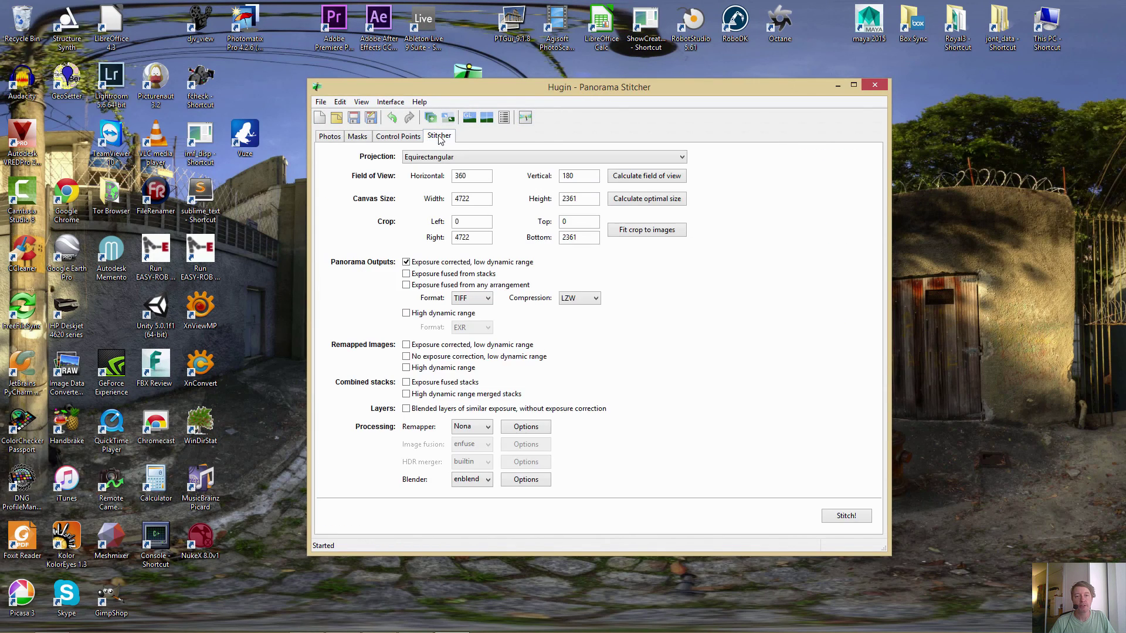
{"action": "left_click", "coordinate": [676, 199]}
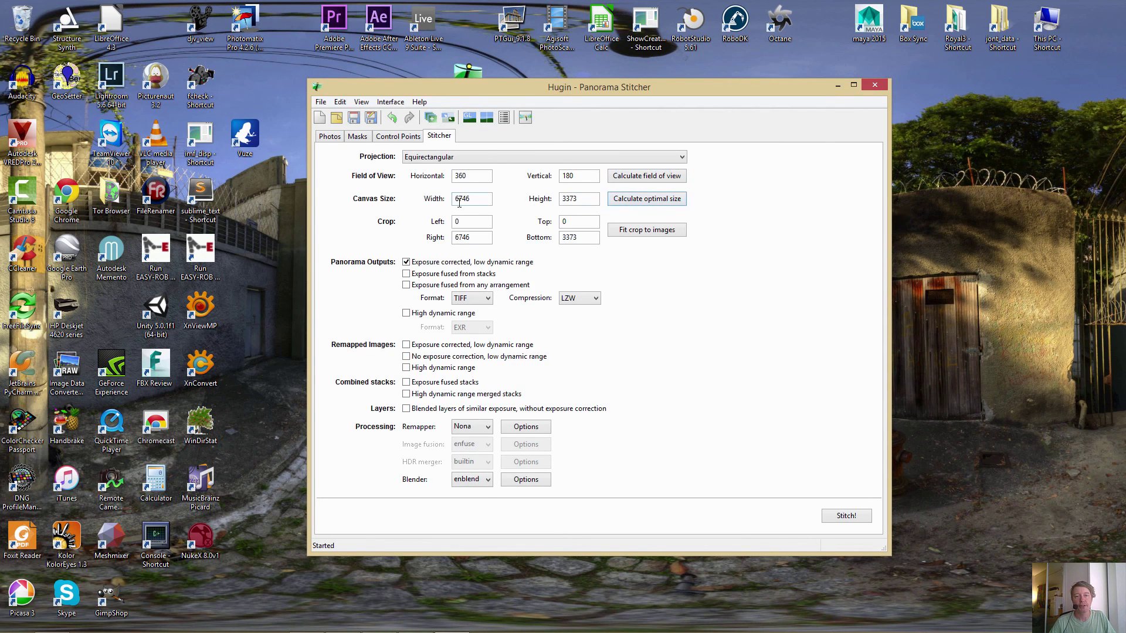